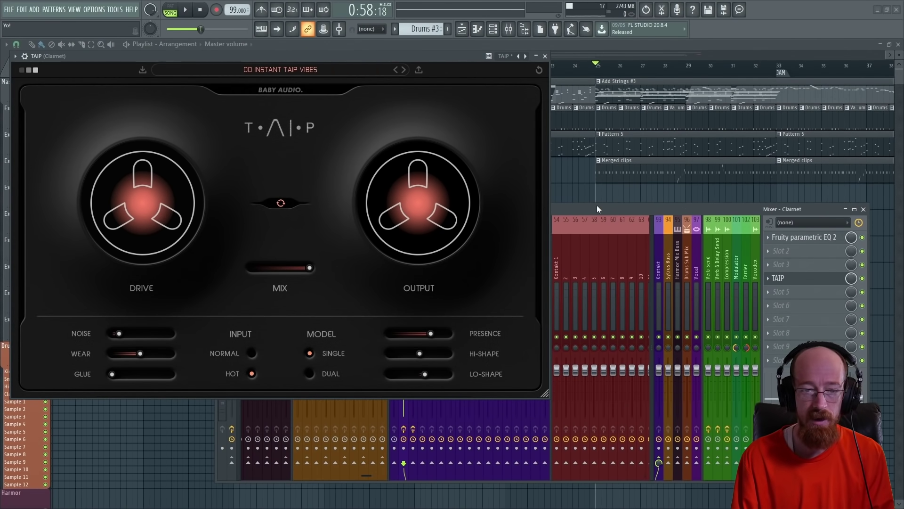
pyautogui.scroll(3, 591, 210)
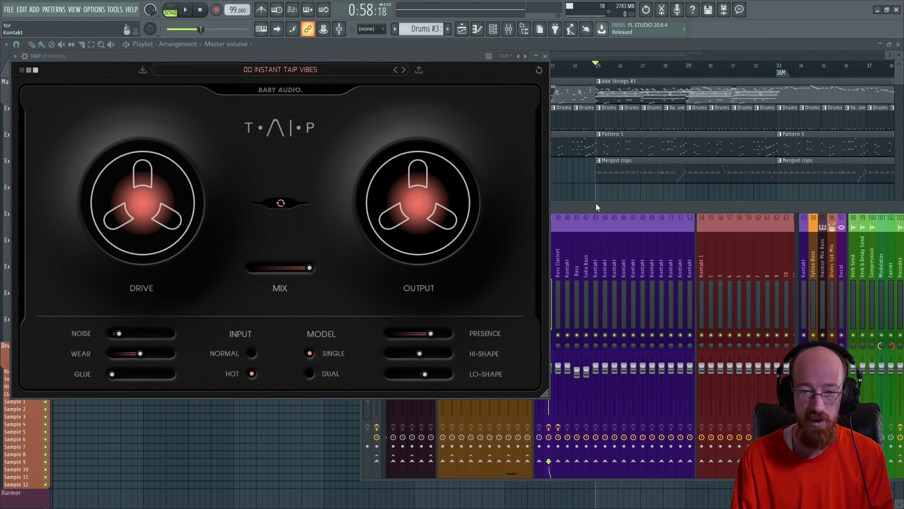
pyautogui.scroll(2, 598, 251)
# Step: Solo the Clarinet channel and adjust its TAIP Drive amount during playback
pyautogui.rightClick(582, 337)
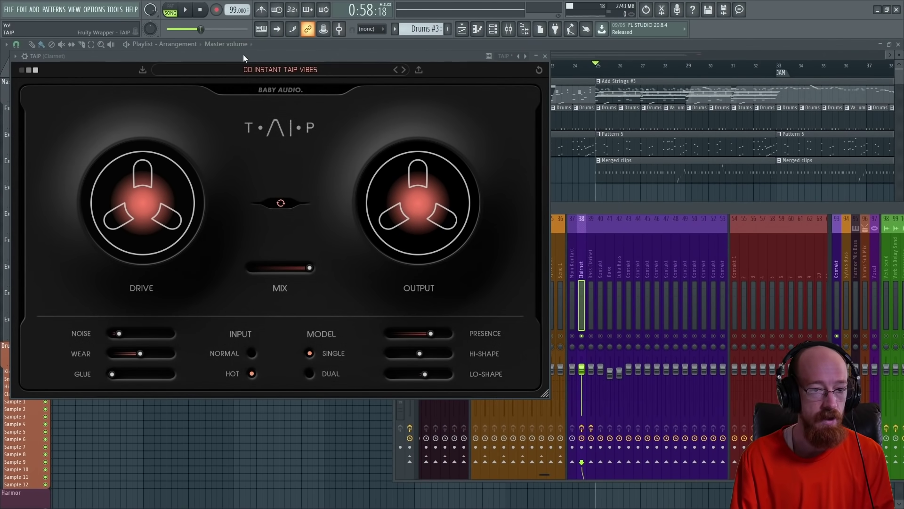
pyautogui.press('space')
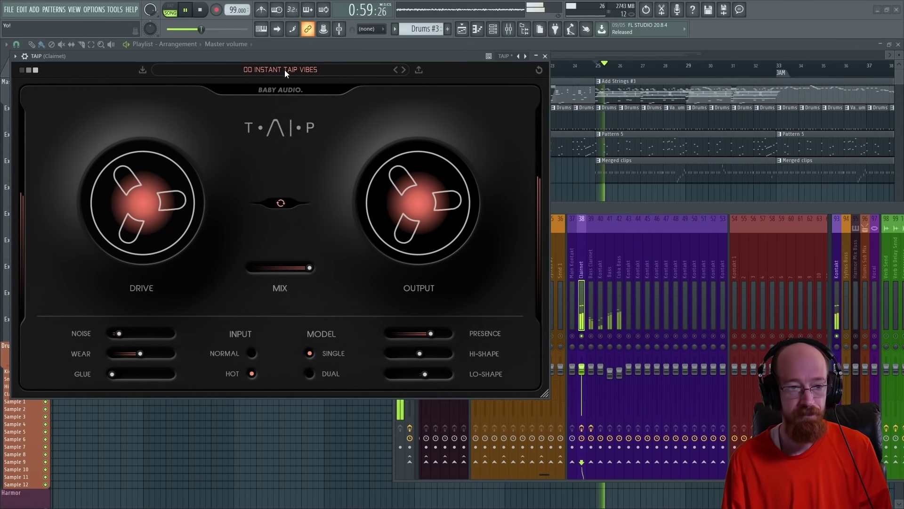
pyautogui.moveTo(155, 185); pyautogui.dragTo(155, 194)
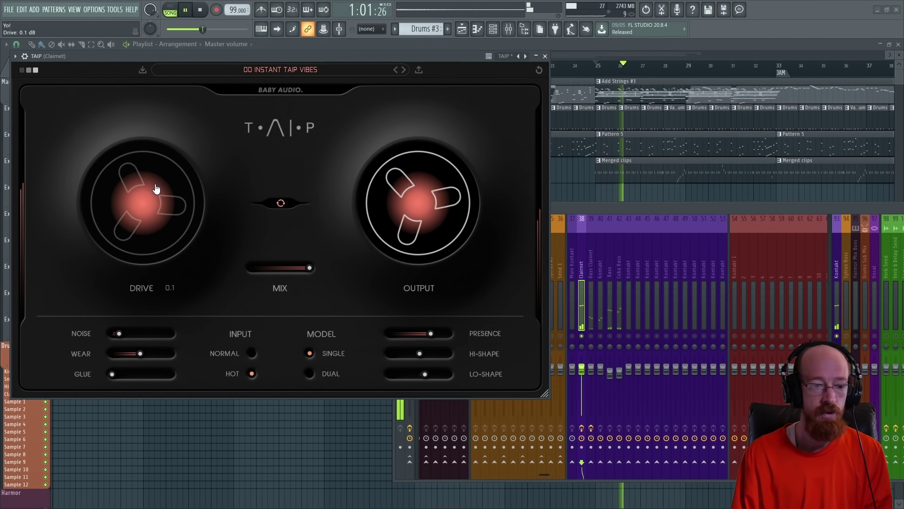
pyautogui.moveTo(155, 194); pyautogui.dragTo(111, 185)
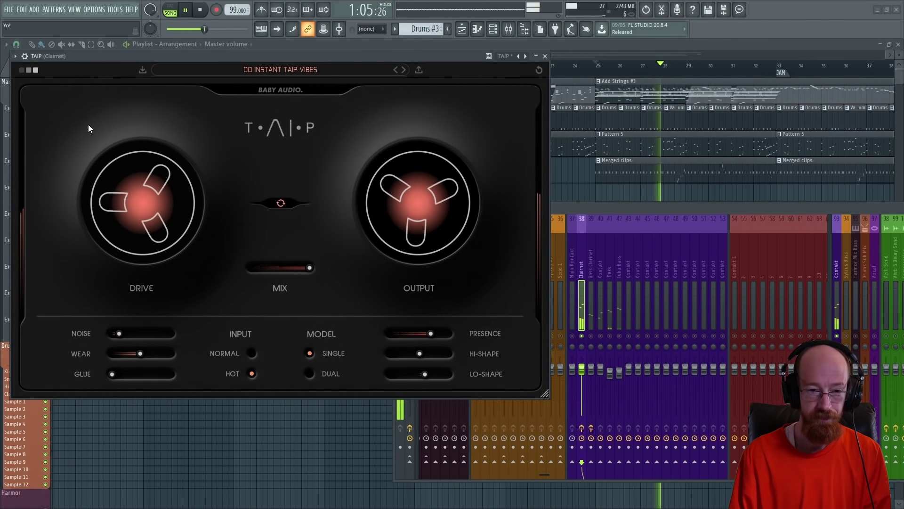
pyautogui.press('space')
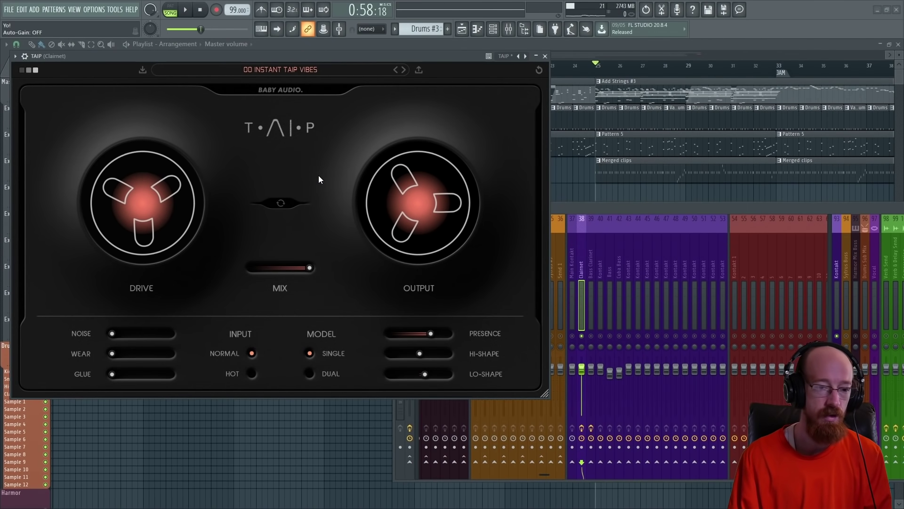
# Step: Sweep the Clarinet's TAIP Drive from about -17 dB to above 20 dB, settling at 7.6 dB
pyautogui.moveTo(142, 204)
pyautogui.moveTo(130, 223); pyautogui.dragTo(124, 266)
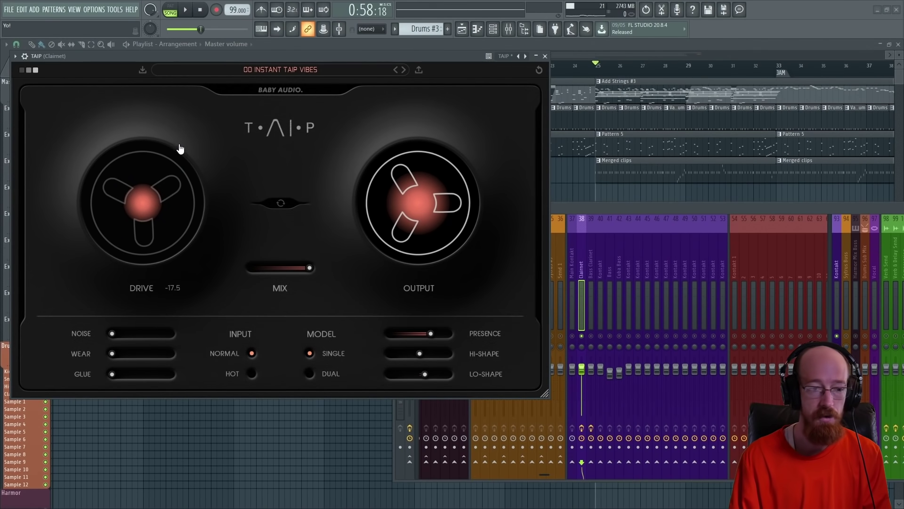
pyautogui.press('space')
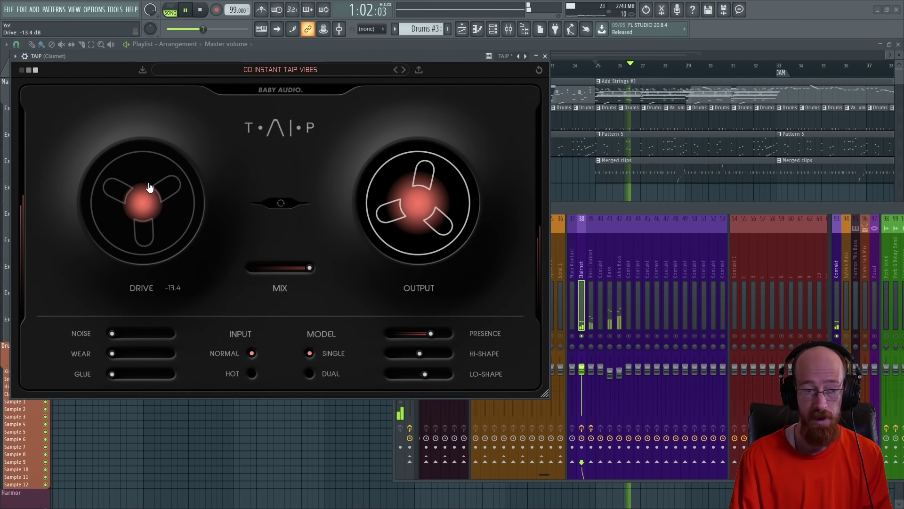
pyautogui.moveTo(147, 207); pyautogui.dragTo(159, 57)
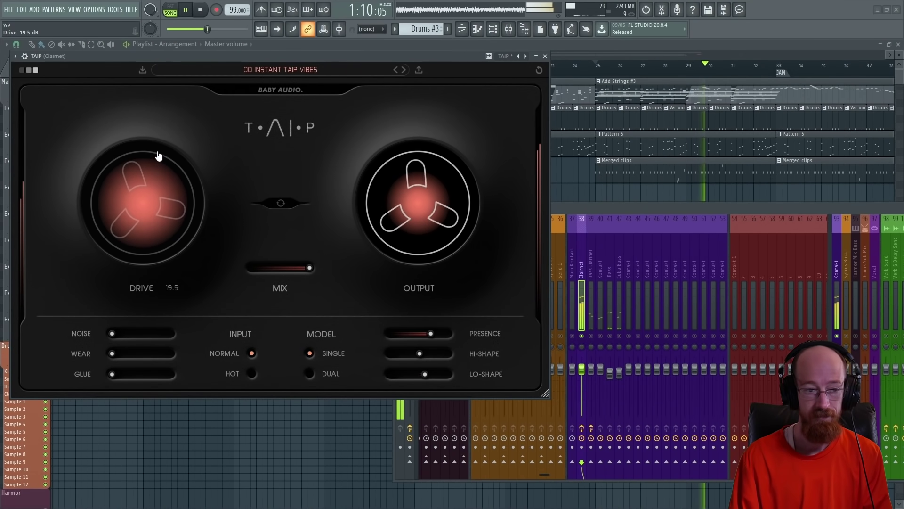
pyautogui.moveTo(158, 155); pyautogui.dragTo(164, 117)
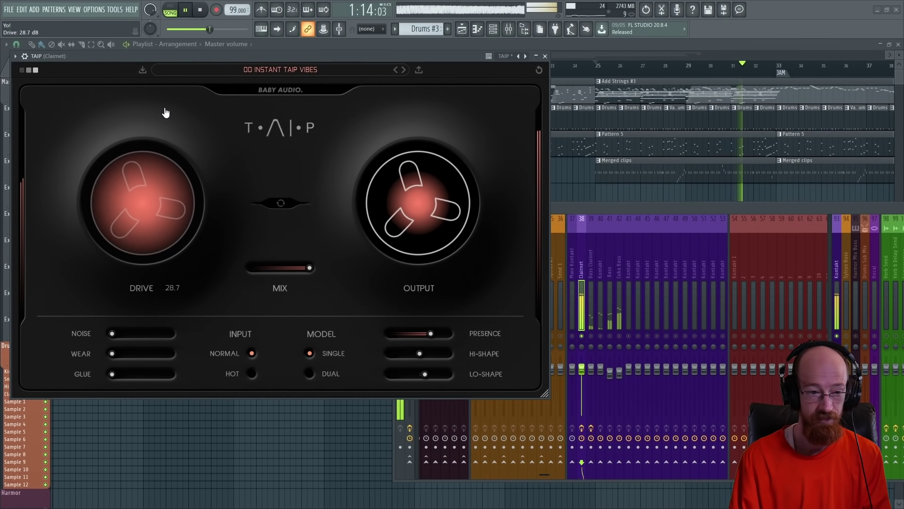
pyautogui.moveTo(162, 127); pyautogui.dragTo(140, 212)
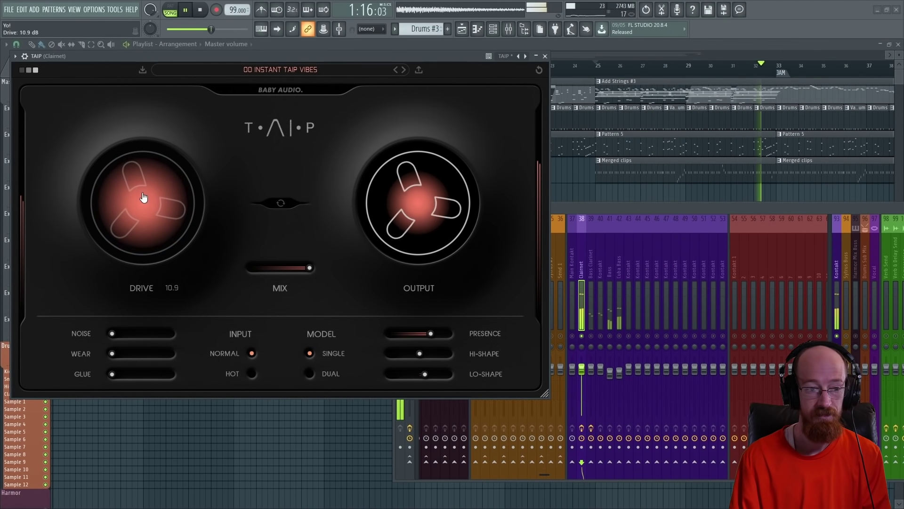
pyautogui.press('space')
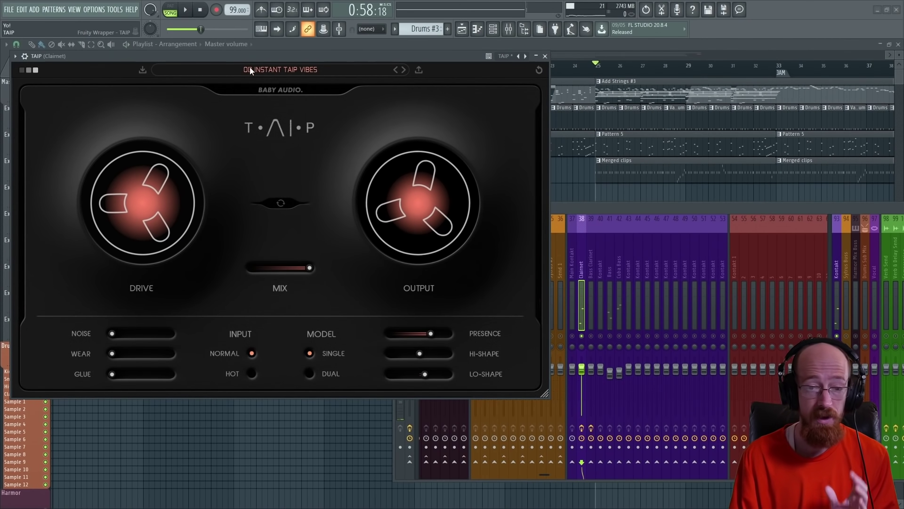
# Step: Close the Clarinet's TAIP window, select the Drum Buss channel and open its TAIP plugin
pyautogui.click(590, 208)
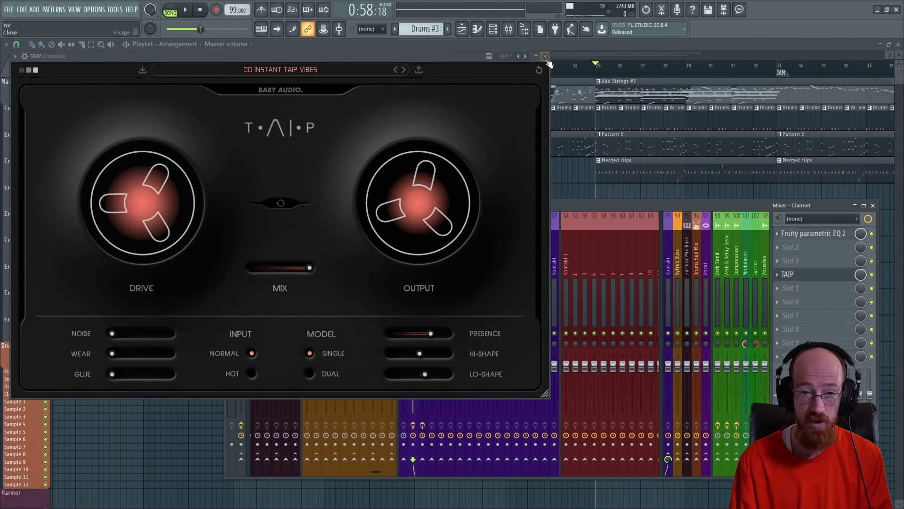
pyautogui.click(545, 56)
pyautogui.scroll(5, 325, 280)
pyautogui.scroll(3, 325, 279)
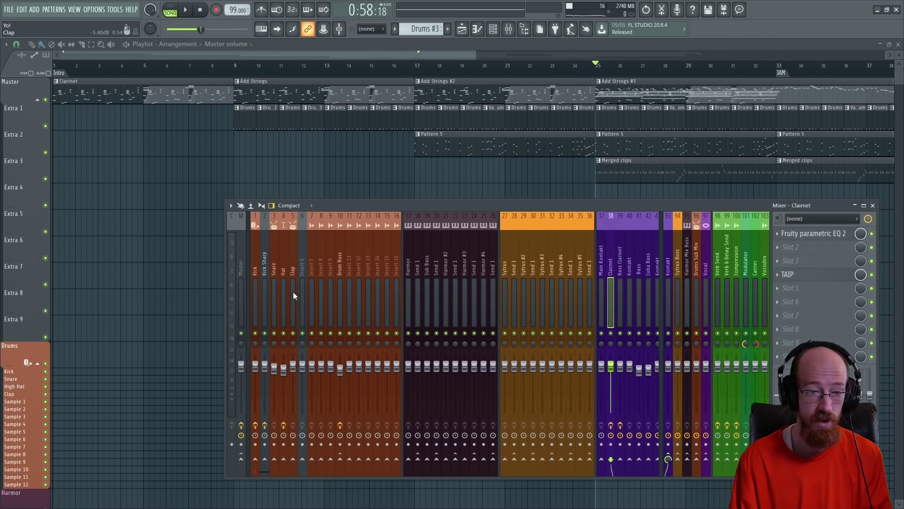
pyautogui.click(342, 268)
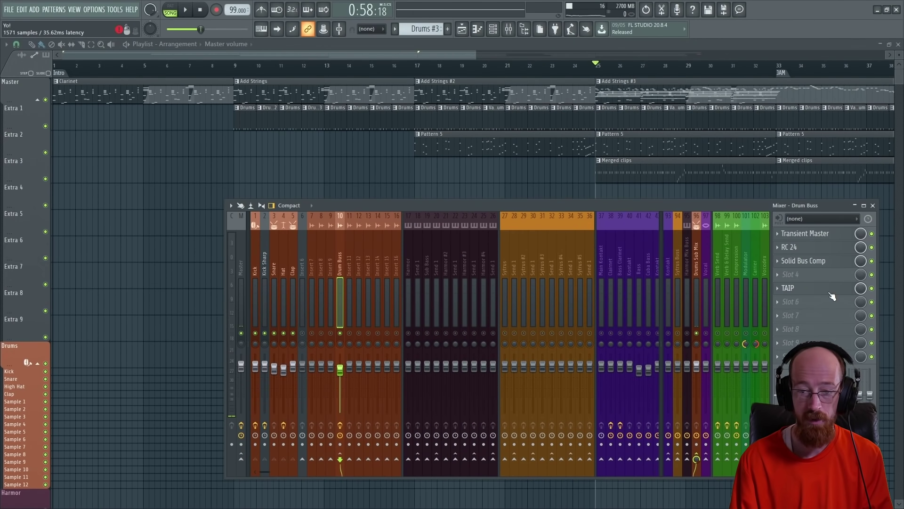
pyautogui.click(787, 287)
# Step: Move the Drum Buss TAIP window up, drop Drive to about -27 dB and set Presence to 0%
pyautogui.moveTo(276, 112); pyautogui.dragTo(274, 75)
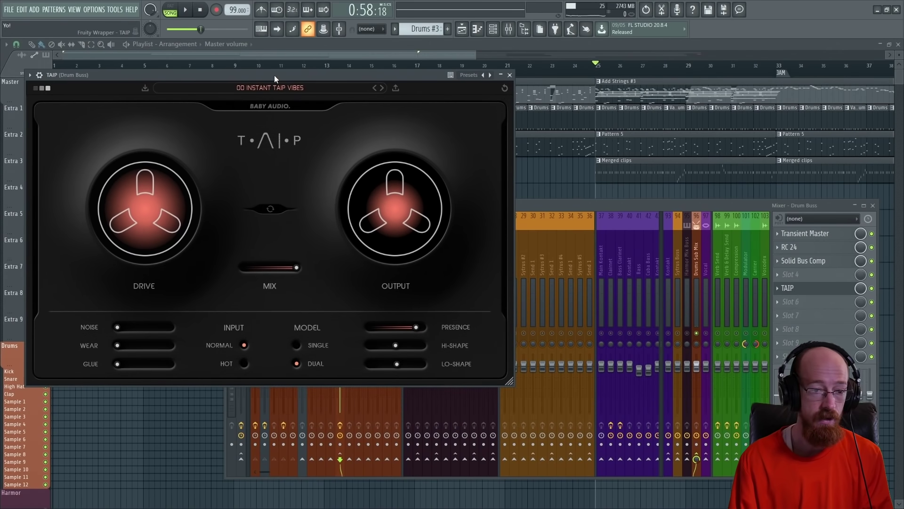
pyautogui.moveTo(152, 214); pyautogui.dragTo(122, 390)
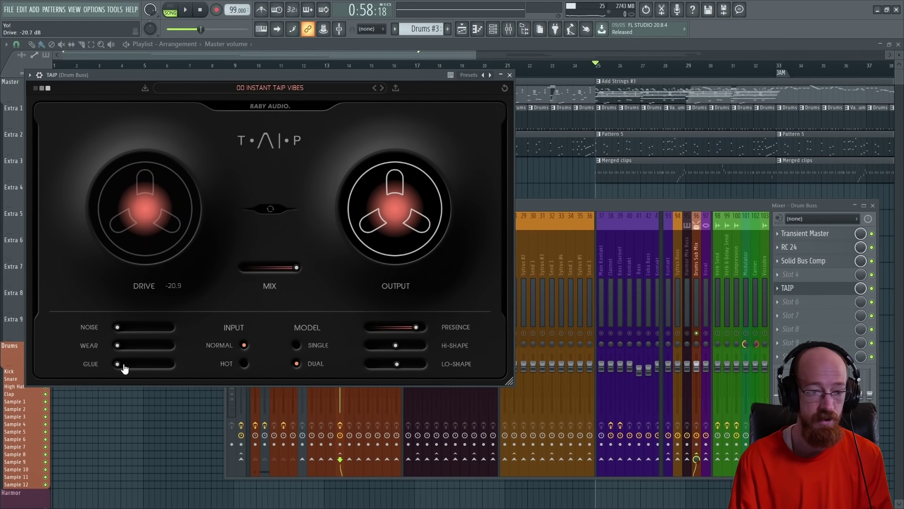
pyautogui.press('space')
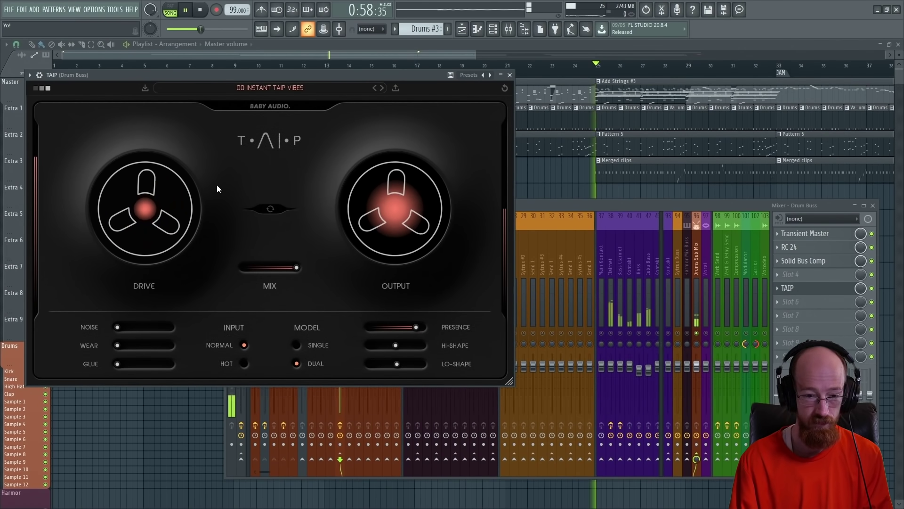
pyautogui.moveTo(414, 329); pyautogui.dragTo(369, 326)
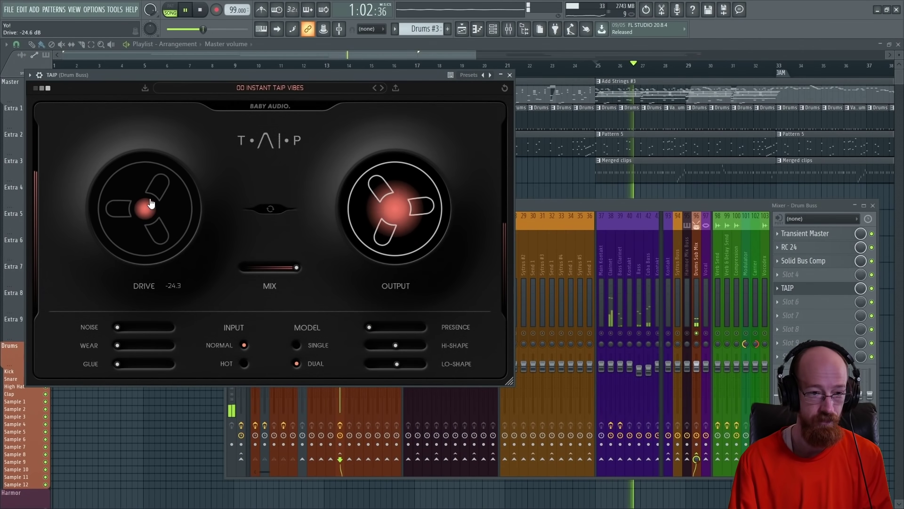
# Step: Audition Drum Buss Drive from -17 dB to past 22 dB, then set it to 0.0 and close the window
pyautogui.moveTo(149, 206); pyautogui.dragTo(152, 57)
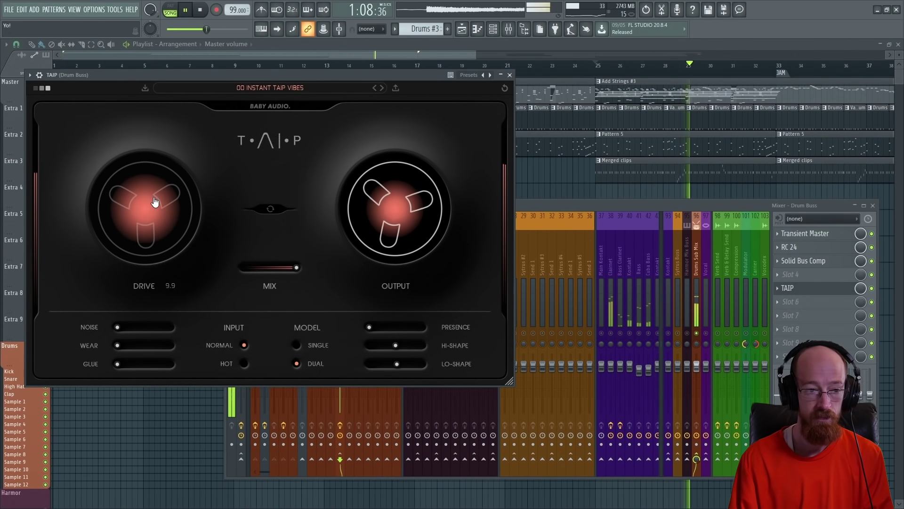
pyautogui.moveTo(155, 165)
pyautogui.mouseDown()
pyautogui.moveTo(170, 67)
pyautogui.moveTo(150, 230)
pyautogui.mouseUp()
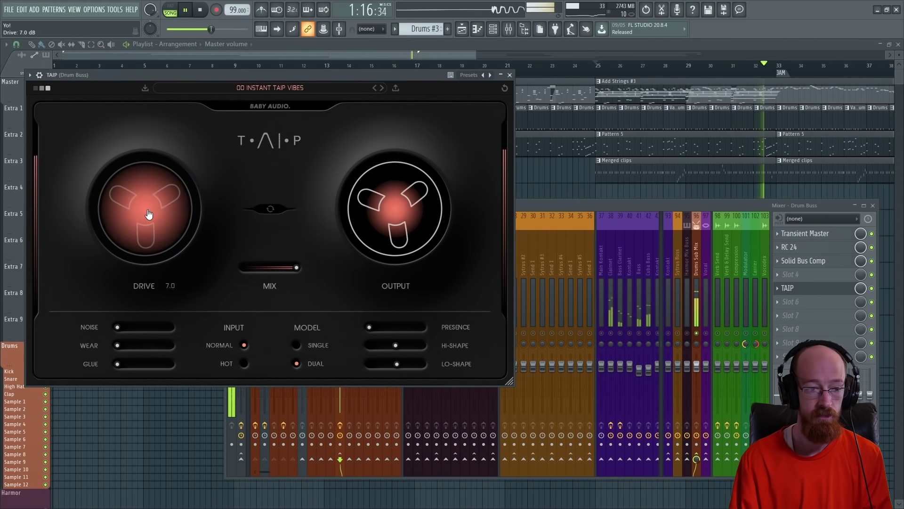
pyautogui.press('space')
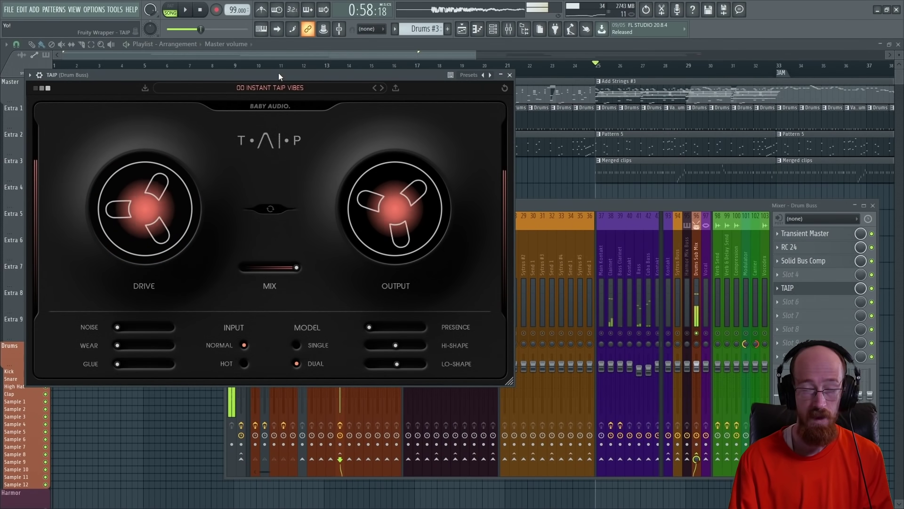
pyautogui.moveTo(151, 191); pyautogui.dragTo(151, 200)
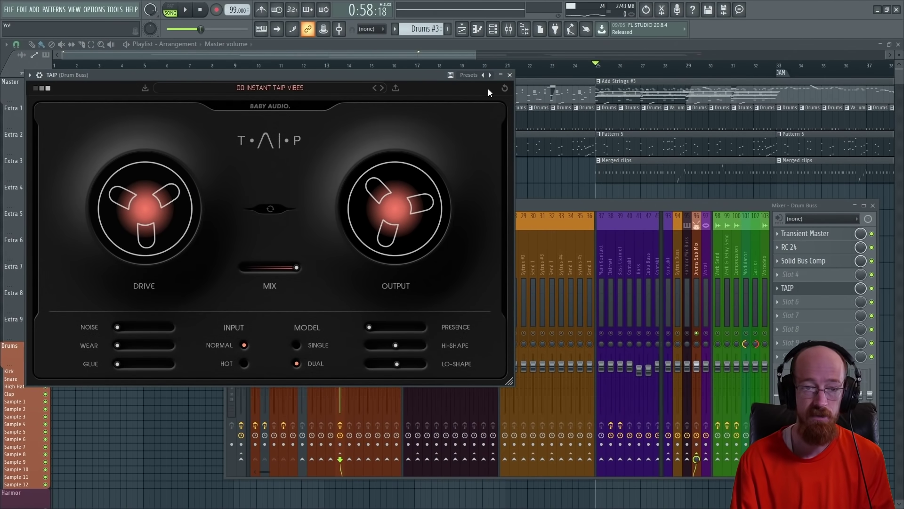
pyautogui.click(509, 75)
pyautogui.scroll(-3, 528, 258)
pyautogui.scroll(3, 377, 273)
pyautogui.scroll(-3, 470, 292)
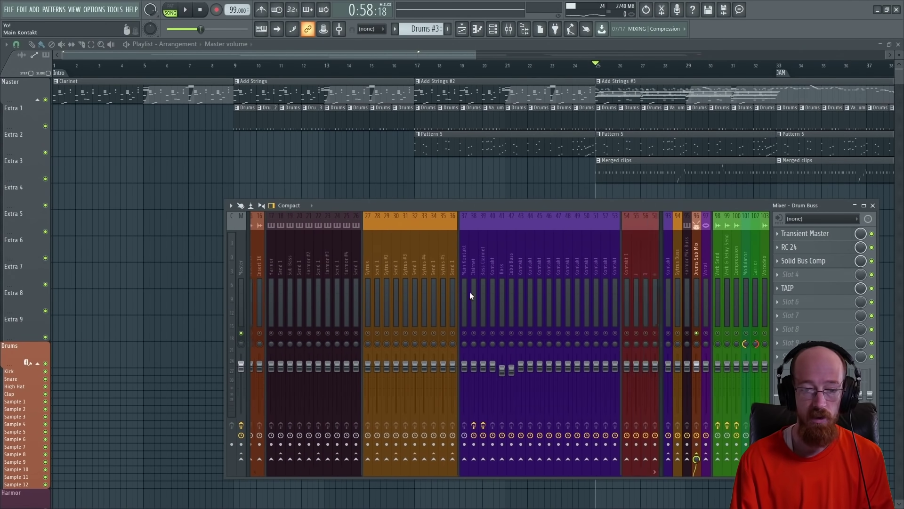
# Step: Select the Clarinet mixer channel and reopen its TAIP plugin
pyautogui.click(489, 283)
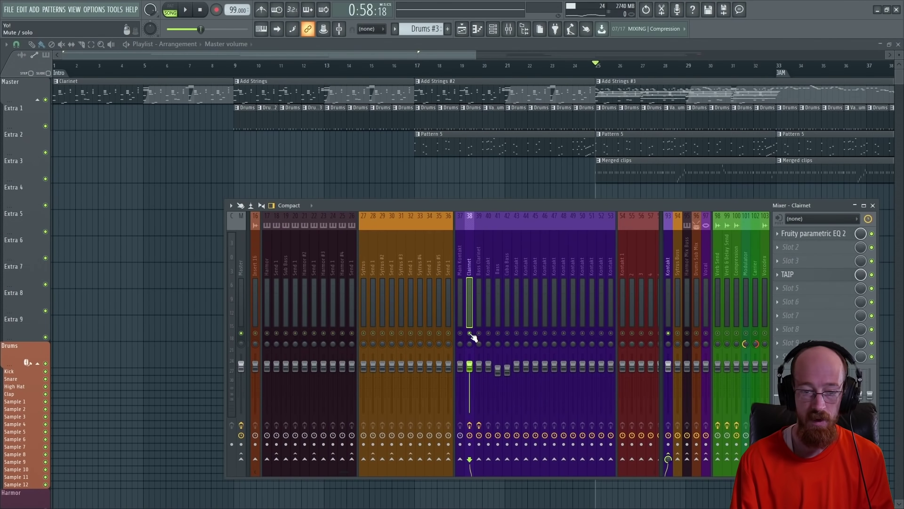
pyautogui.click(470, 293)
pyautogui.click(813, 274)
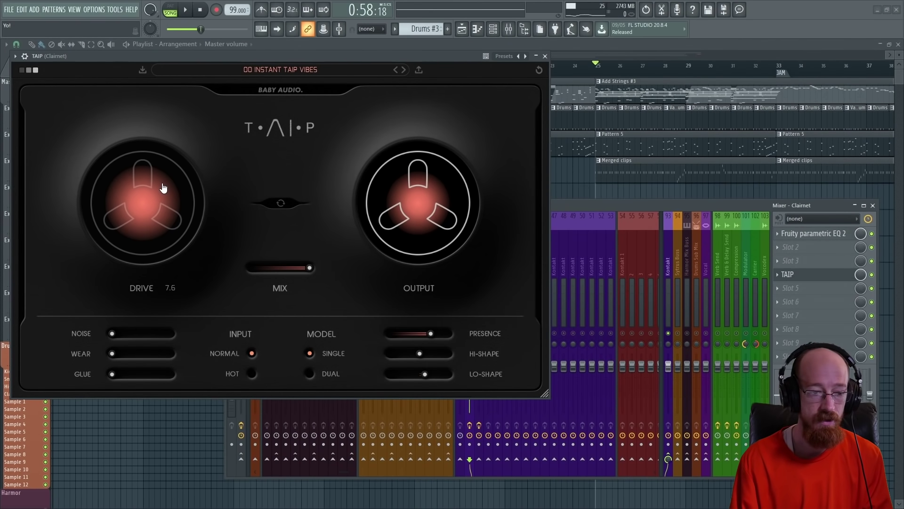
# Step: Lower the Clarinet's TAIP Drive from 7.6 to about 6.8 while the song plays
pyautogui.press('space')
pyautogui.moveTo(162, 188); pyautogui.dragTo(161, 199)
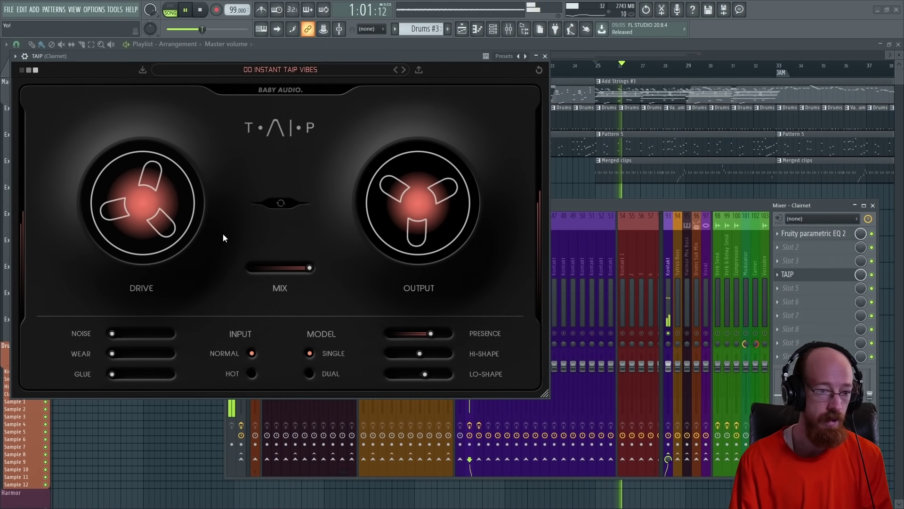
pyautogui.press('space')
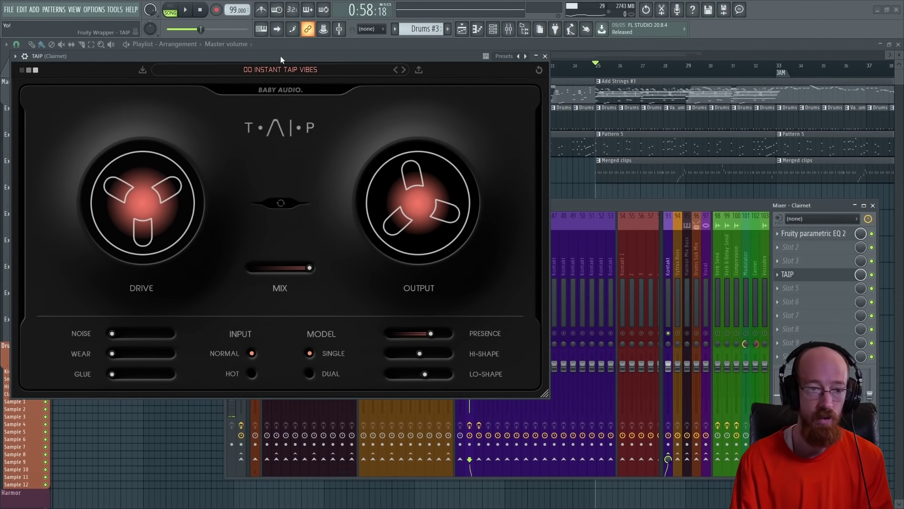
# Step: Bring in tape Noise during playback, then pull it back to a low amount
pyautogui.press('space')
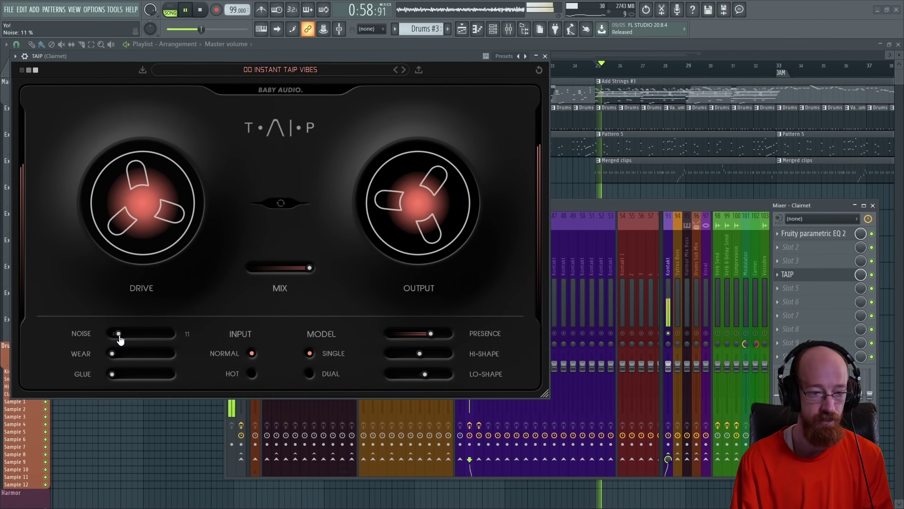
pyautogui.moveTo(112, 333); pyautogui.dragTo(155, 333)
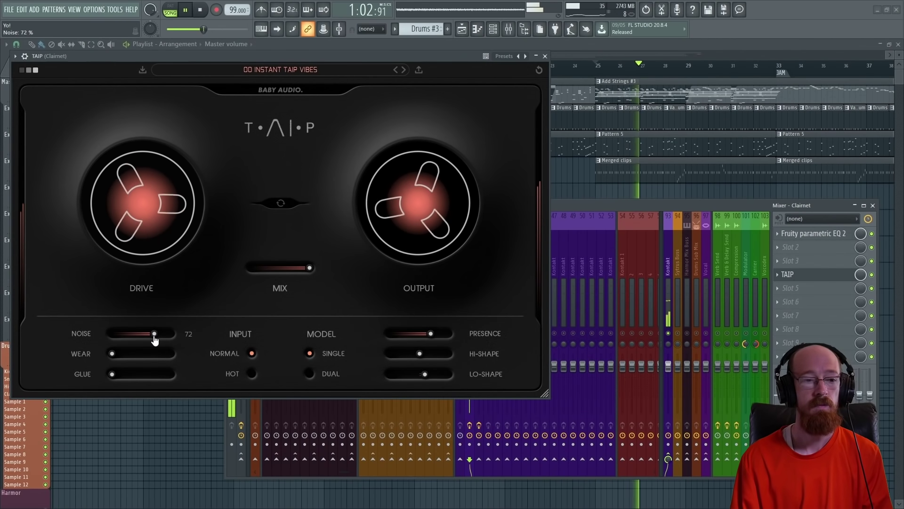
pyautogui.moveTo(155, 333); pyautogui.dragTo(126, 334)
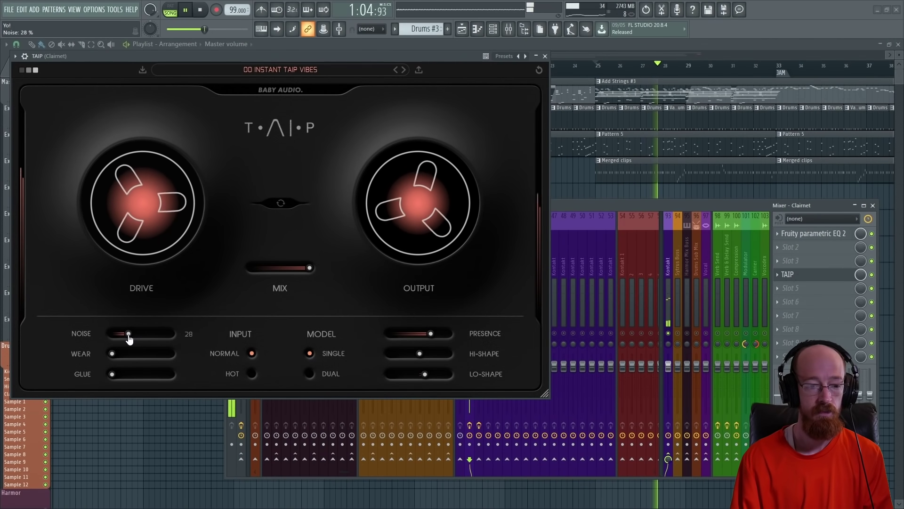
pyautogui.press('space')
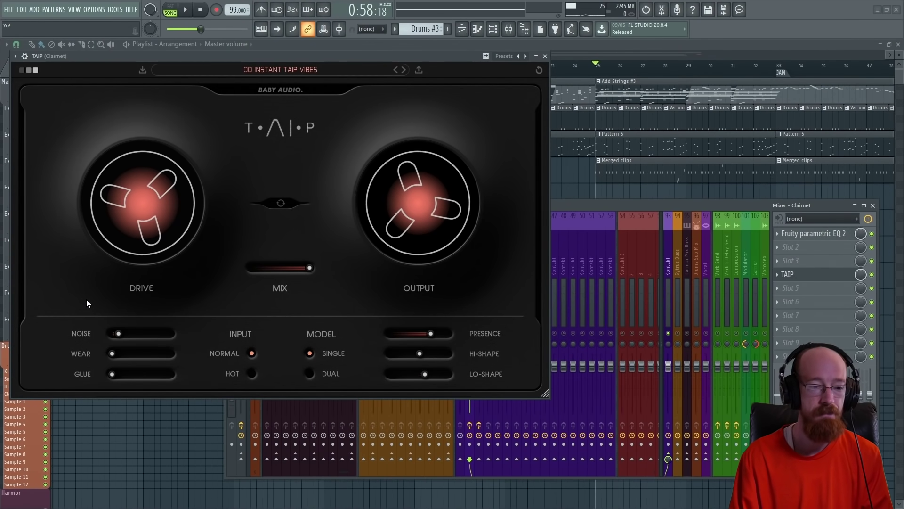
# Step: Sweep the Clarinet's TAIP Wear between about 8 and 45 percent during playback, leaving it at 20 percent
pyautogui.press('space')
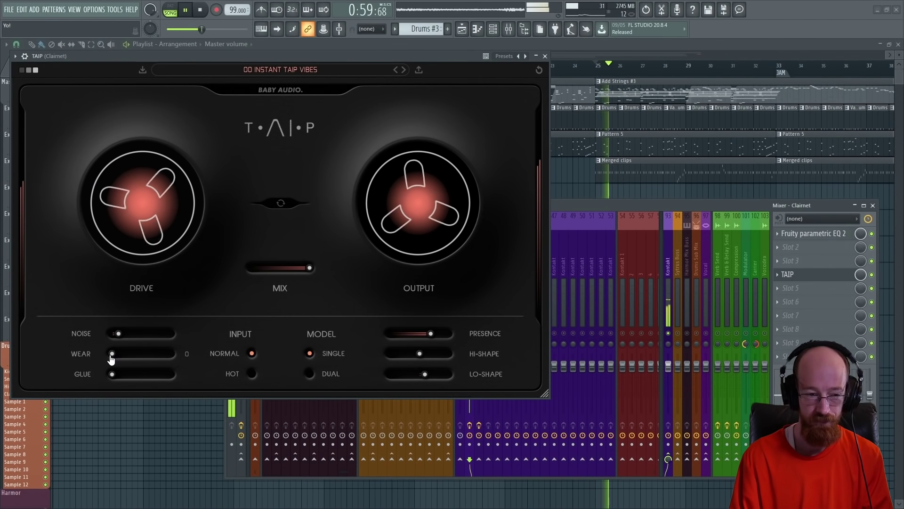
pyautogui.moveTo(112, 354); pyautogui.dragTo(172, 358)
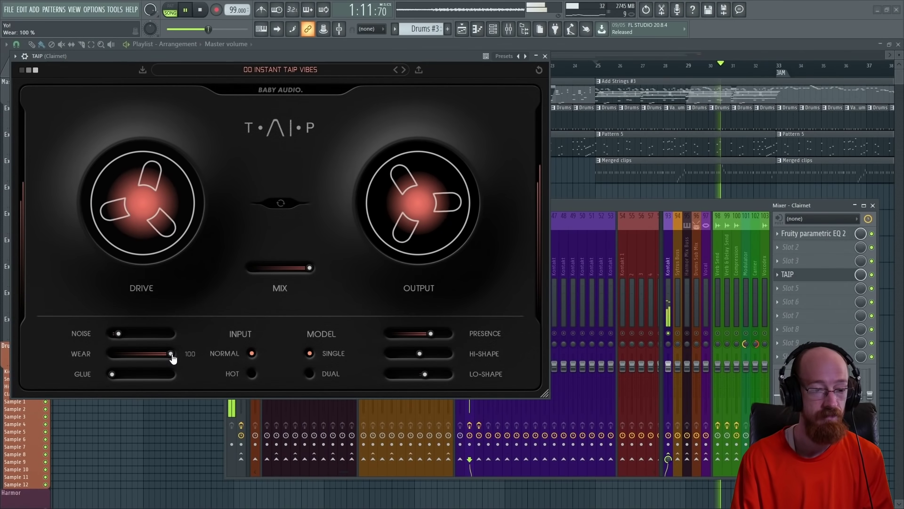
pyautogui.moveTo(172, 359); pyautogui.dragTo(169, 358)
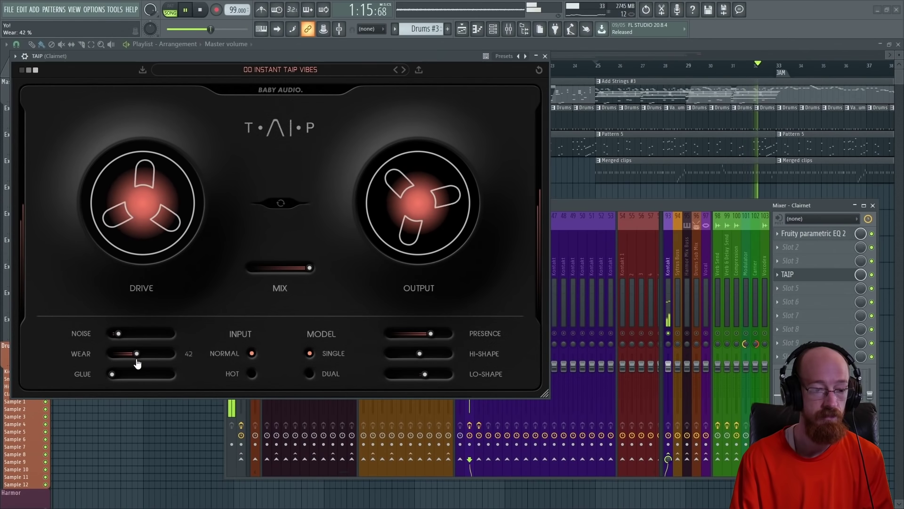
pyautogui.moveTo(137, 362); pyautogui.dragTo(119, 365)
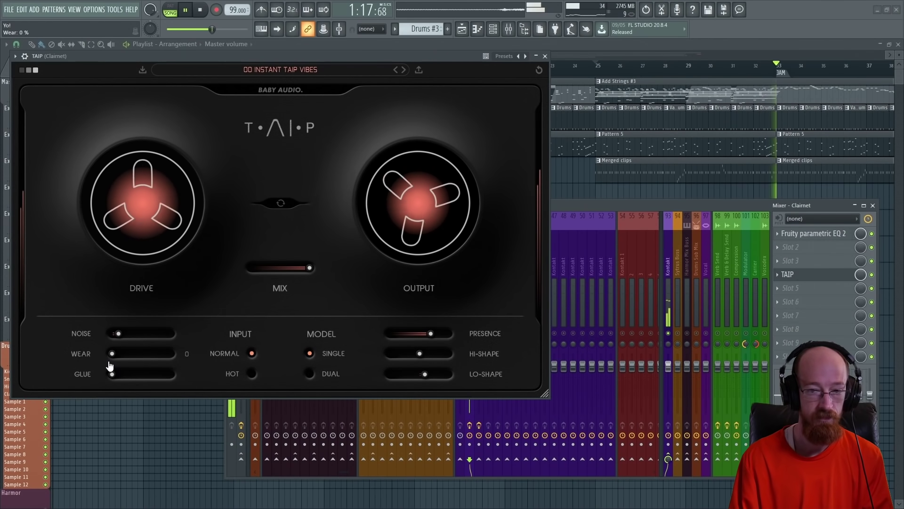
pyautogui.moveTo(111, 364); pyautogui.dragTo(166, 362)
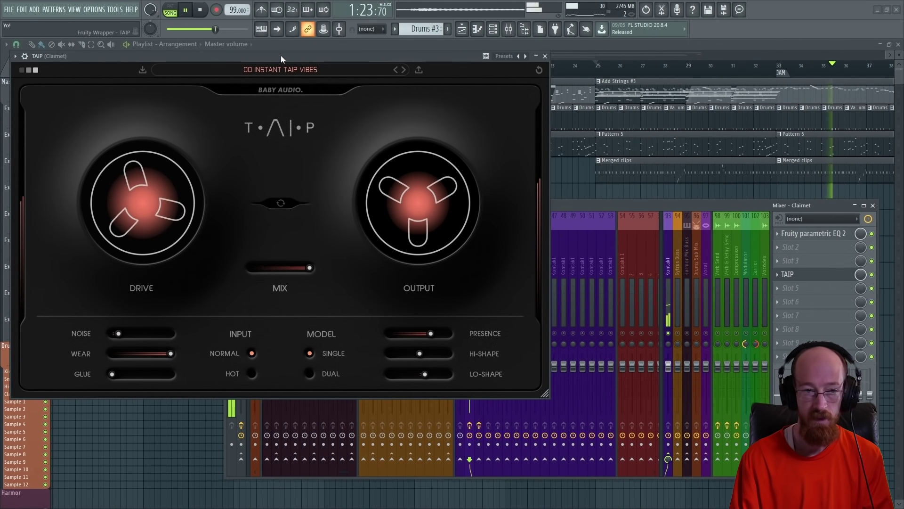
pyautogui.press('space')
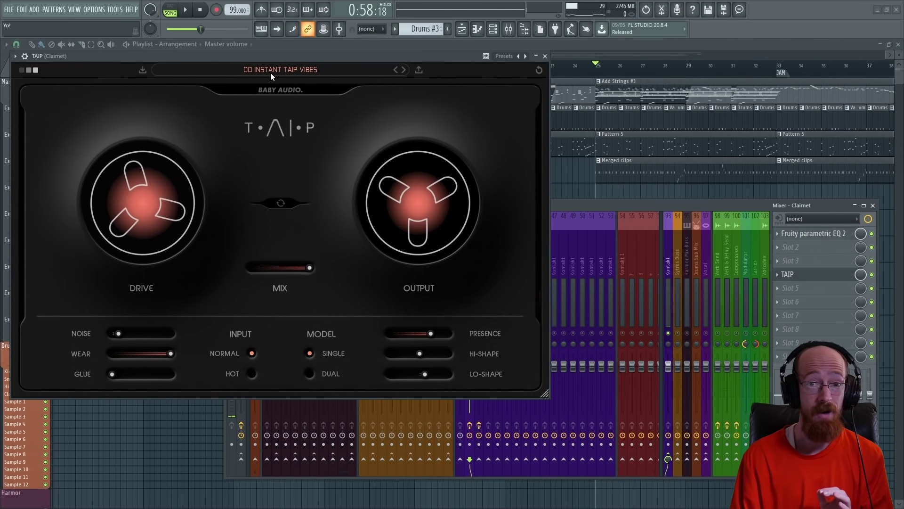
pyautogui.moveTo(170, 353); pyautogui.dragTo(127, 353)
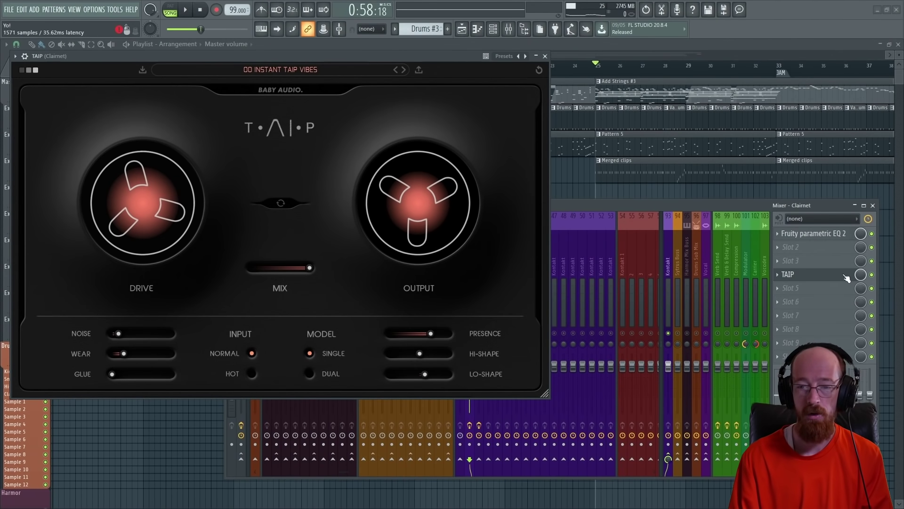
# Step: Dismiss the Clarinet's TAIP with Escape, then select and solo Drum Buss and open its TAIP
pyautogui.press('Escape')
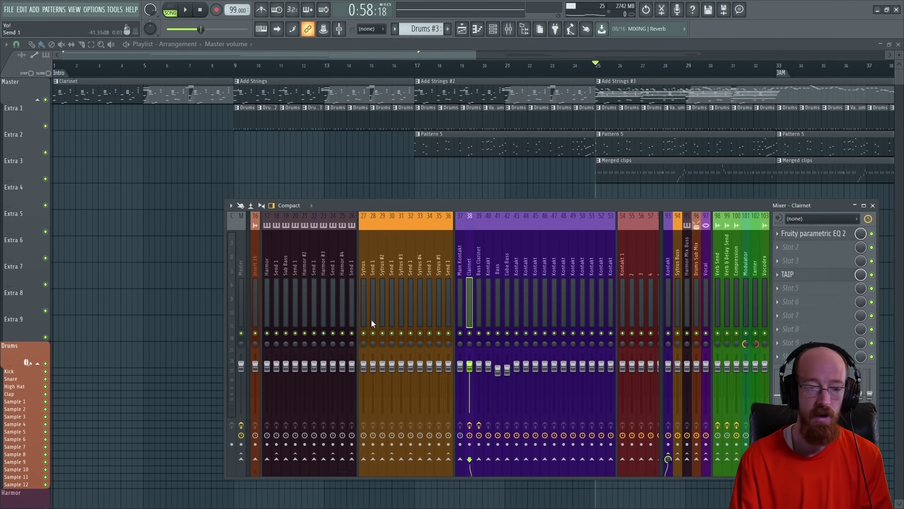
pyautogui.scroll(5, 365, 296)
pyautogui.click(339, 269)
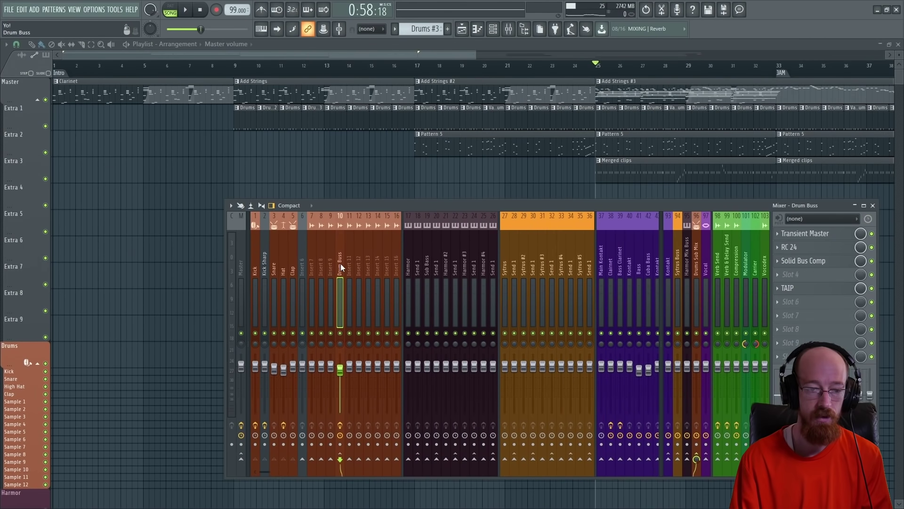
pyautogui.rightClick(342, 334)
pyautogui.click(812, 288)
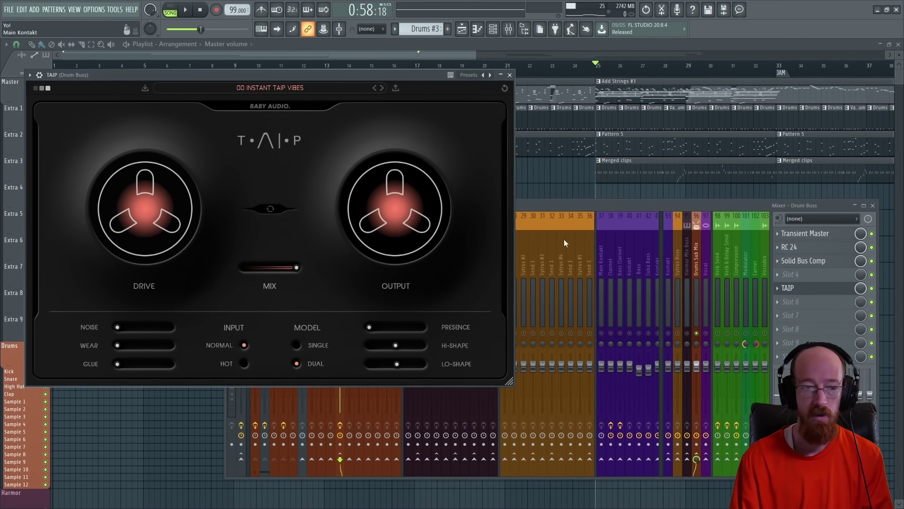
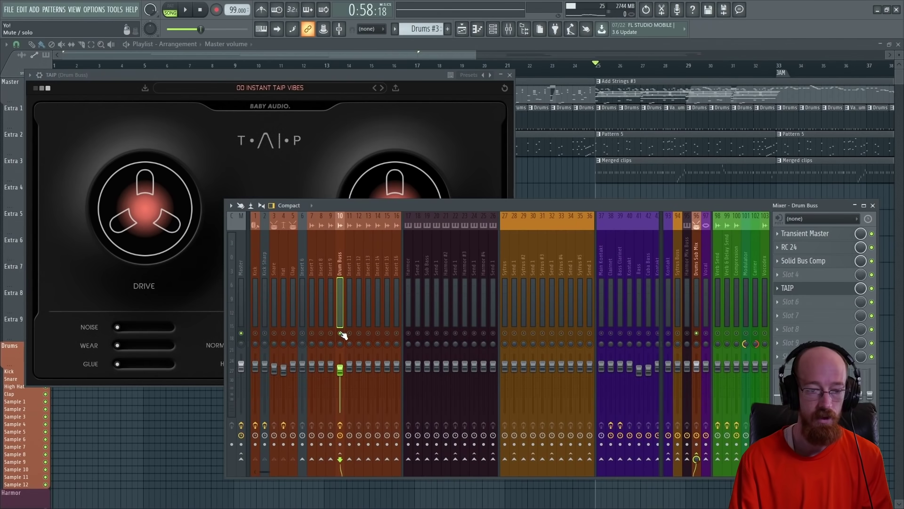
# Step: Unsolo the Drum Buss and raise TAIP's tape drive to about 9 dB during playback
pyautogui.rightClick(341, 334)
pyautogui.click(377, 80)
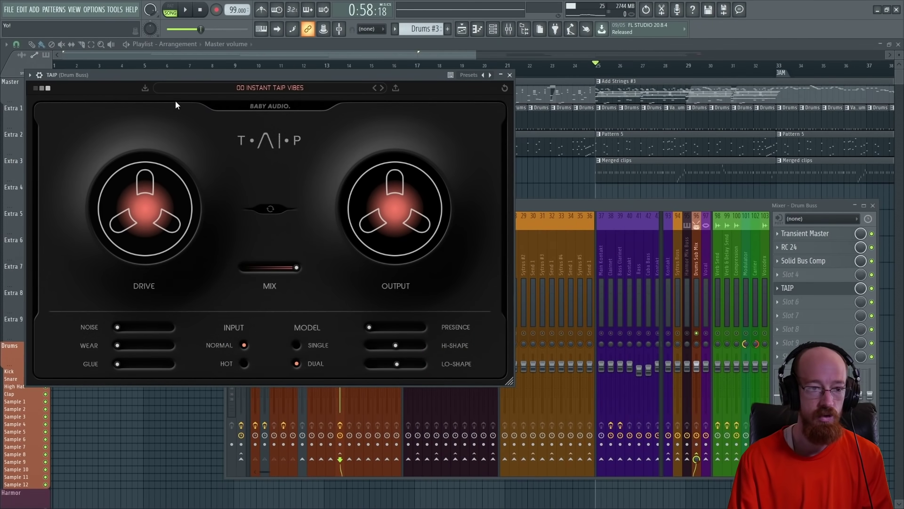
pyautogui.press('space')
pyautogui.moveTo(164, 215); pyautogui.dragTo(176, 156)
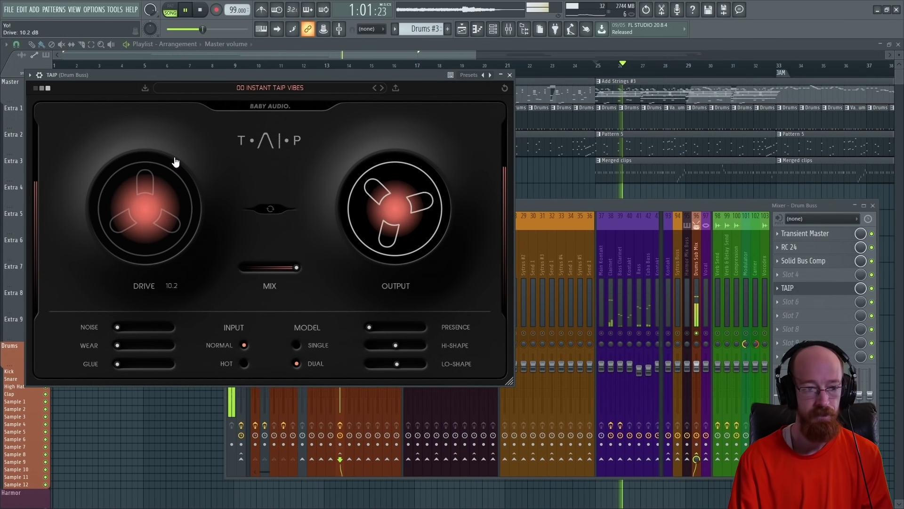
# Step: Reposition and resize the TAIP window, and cycle its colour scheme to white and back to black
pyautogui.moveTo(232, 76); pyautogui.dragTo(246, 68)
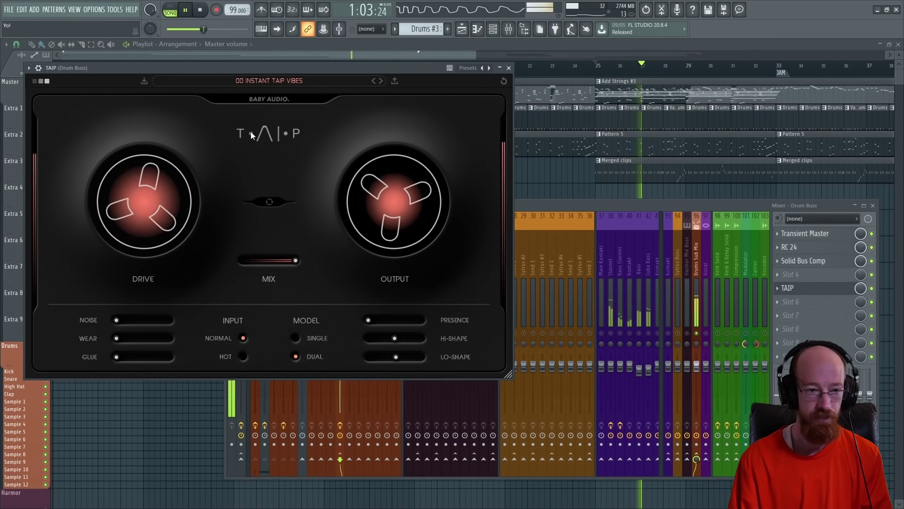
pyautogui.press('space')
pyautogui.moveTo(510, 375)
pyautogui.mouseDown()
pyautogui.moveTo(563, 399)
pyautogui.moveTo(495, 356)
pyautogui.mouseUp()
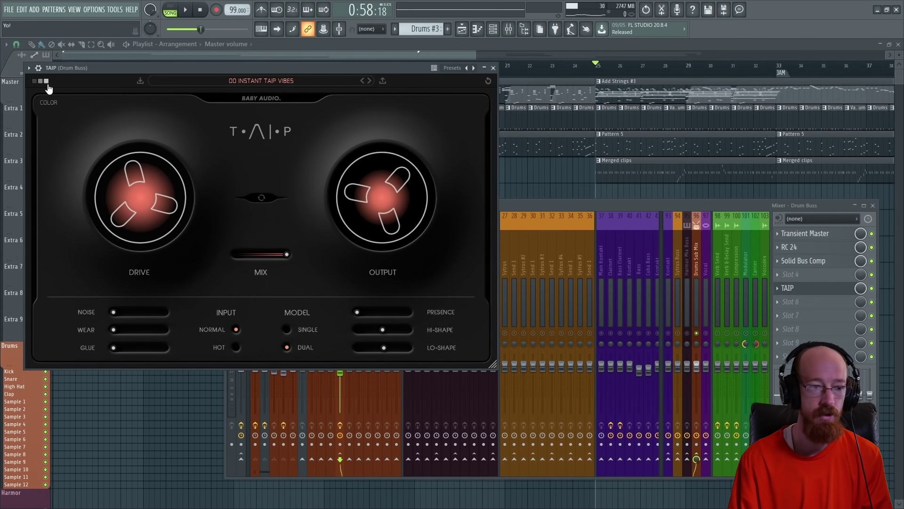
pyautogui.click(46, 81)
pyautogui.click(40, 82)
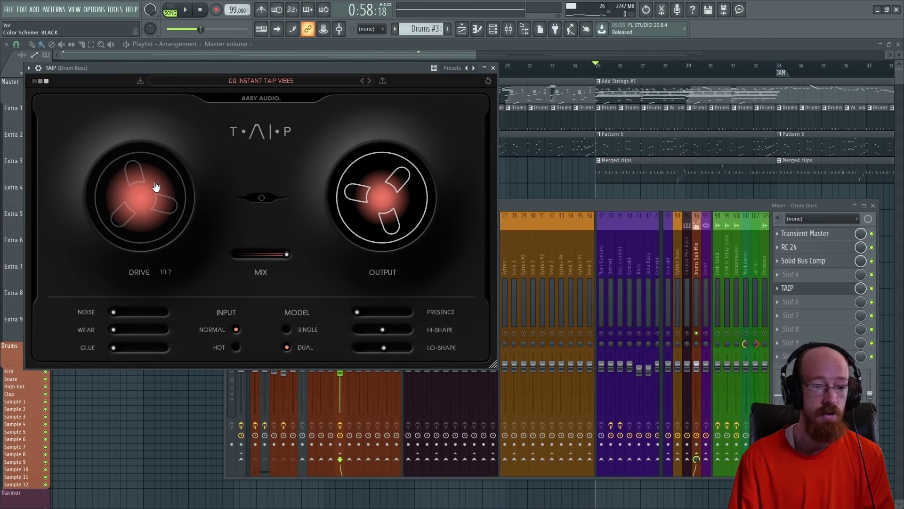
pyautogui.moveTo(114, 347)
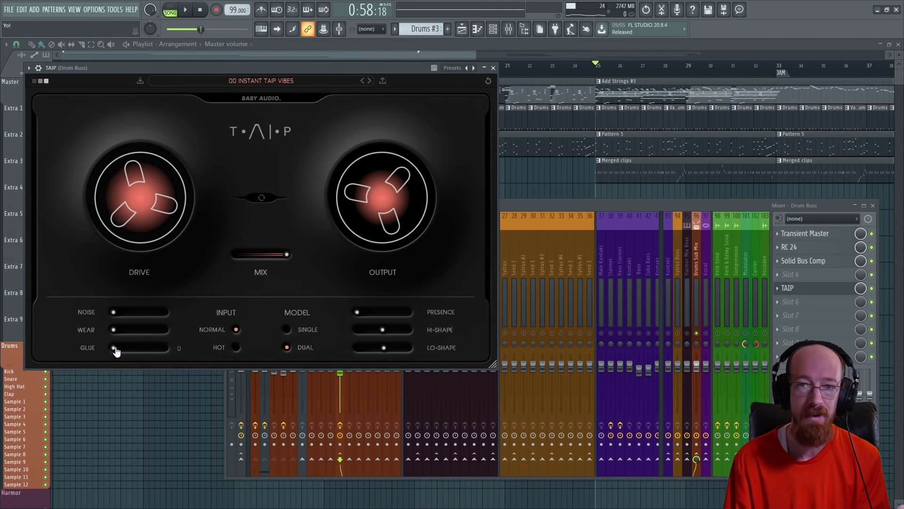
pyautogui.press('space')
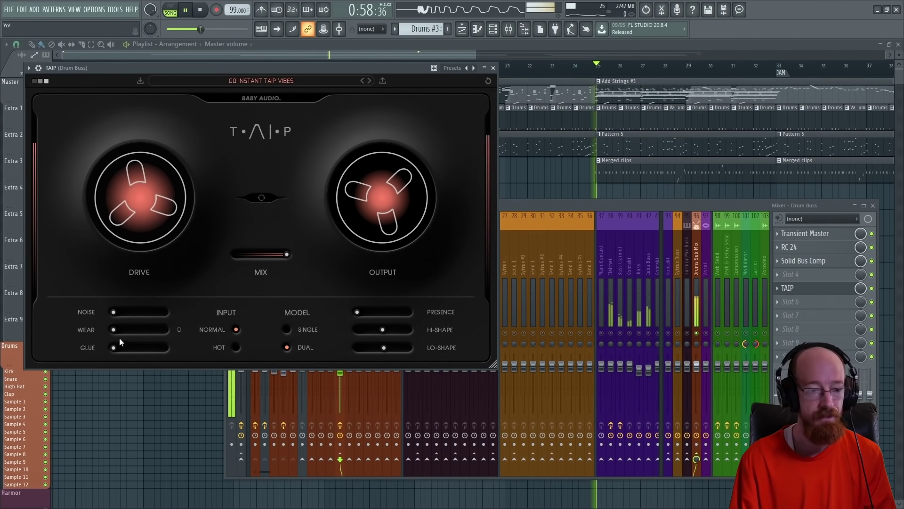
pyautogui.moveTo(113, 347); pyautogui.dragTo(166, 348)
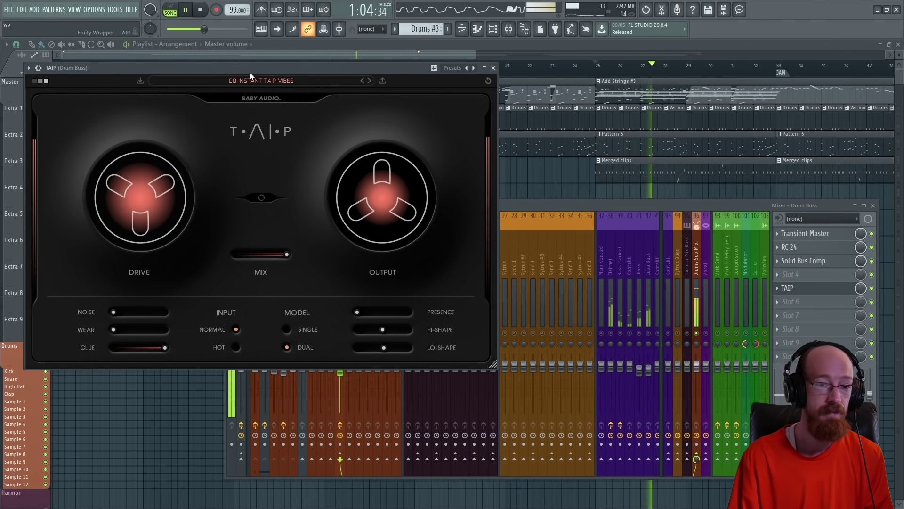
pyautogui.press('space')
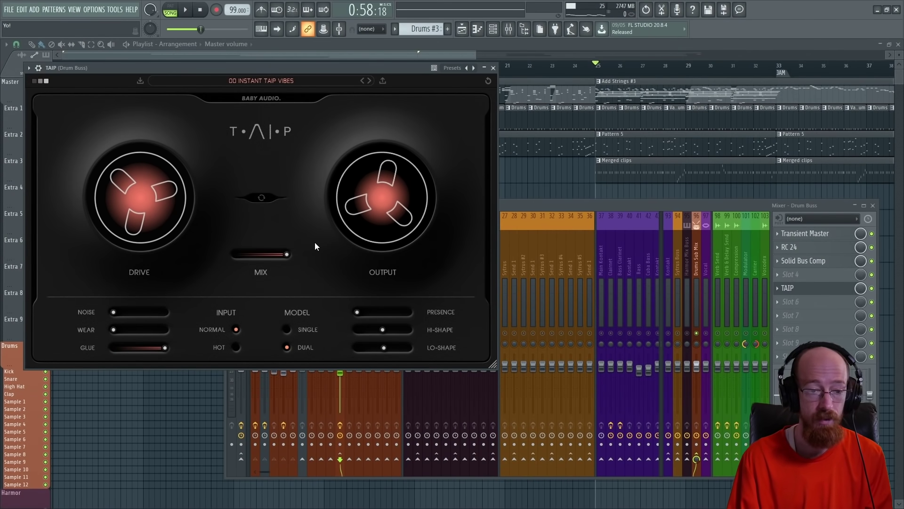
pyautogui.moveTo(286, 256); pyautogui.dragTo(261, 266)
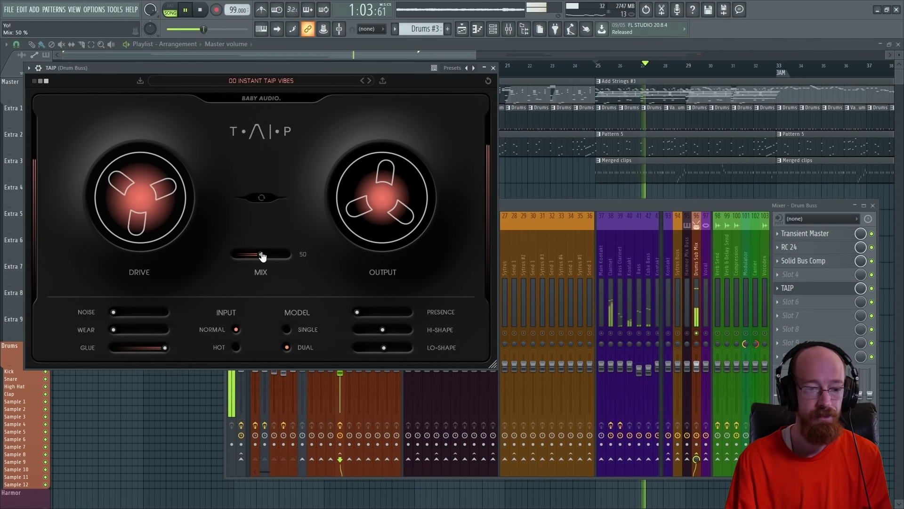
pyautogui.moveTo(262, 255); pyautogui.dragTo(287, 257)
pyautogui.press('space')
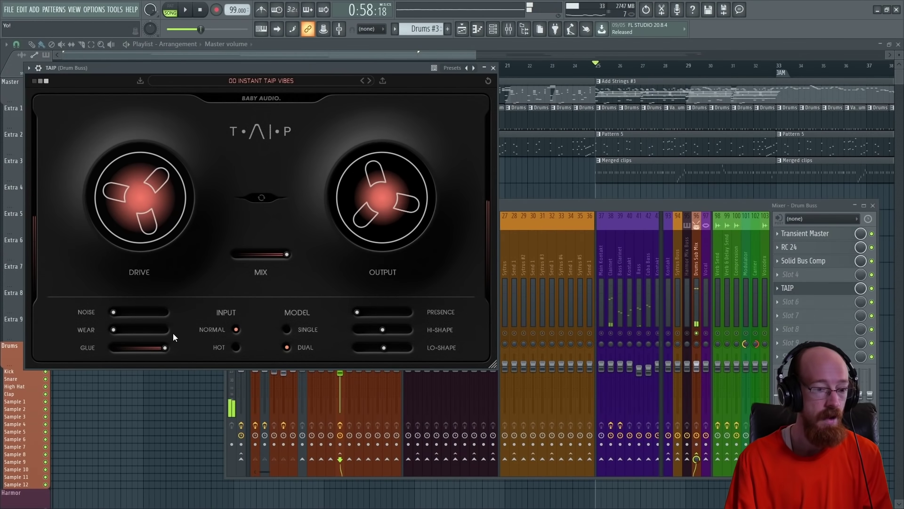
pyautogui.moveTo(164, 348); pyautogui.dragTo(113, 350)
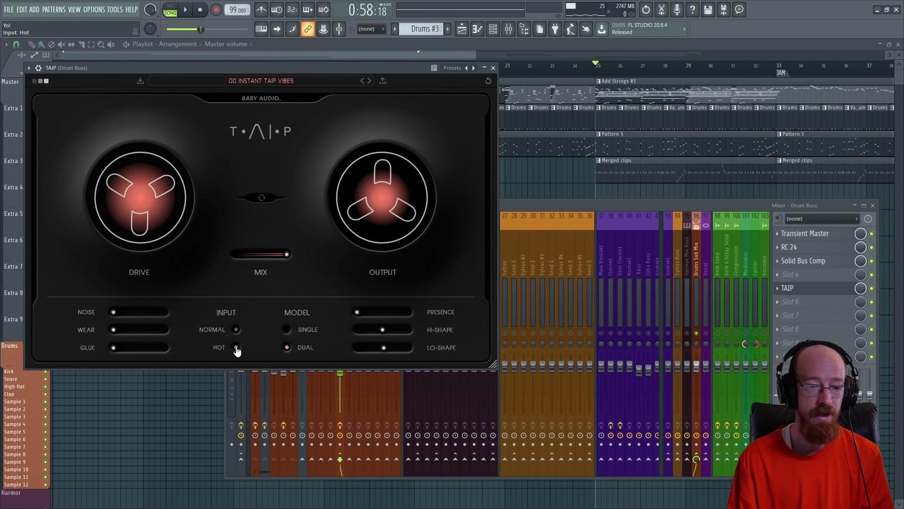
pyautogui.click(236, 348)
pyautogui.moveTo(139, 197)
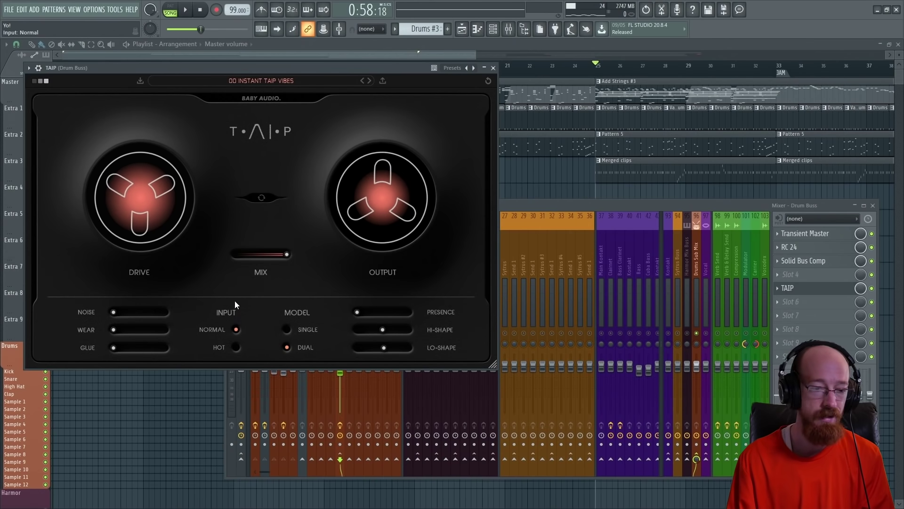
# Step: Compare hot and normal TAIP input during playback, sweeping drive up to 29 dB and down to 5 dB
pyautogui.press('space')
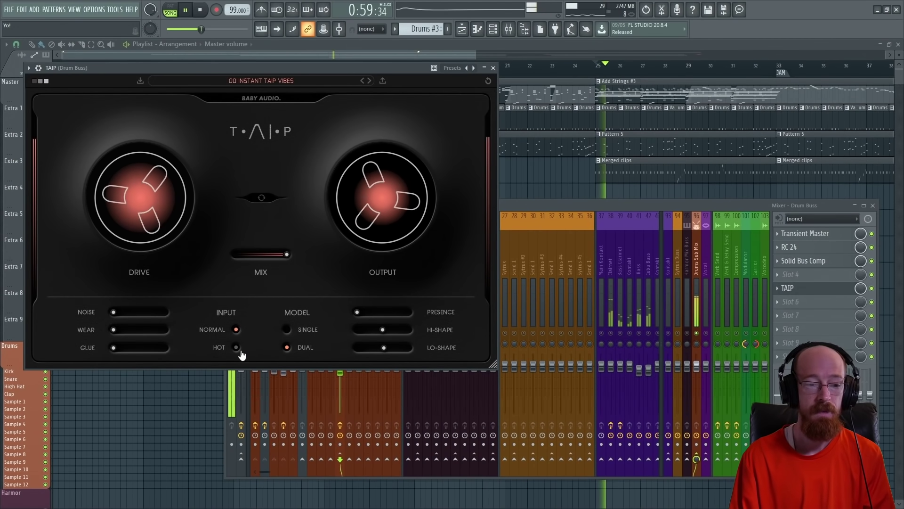
pyautogui.click(238, 348)
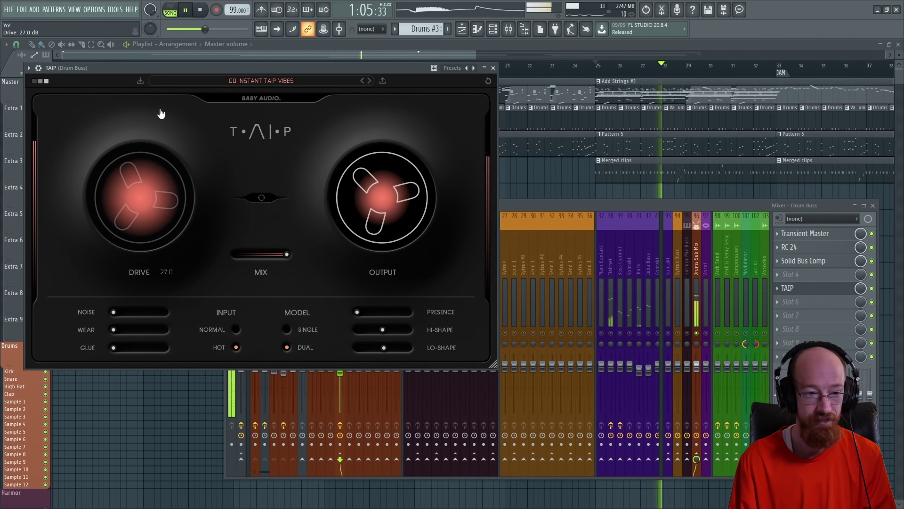
pyautogui.click(236, 330)
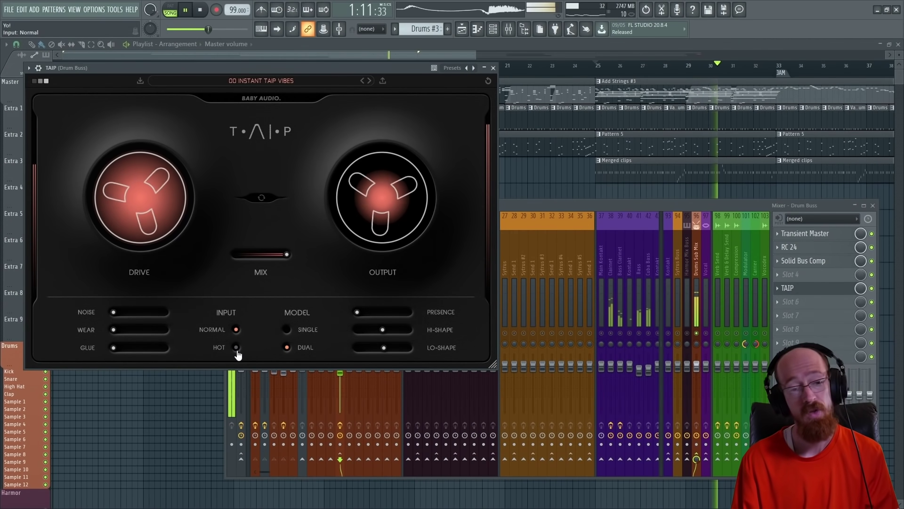
pyautogui.click(236, 347)
pyautogui.moveTo(155, 205); pyautogui.dragTo(142, 189)
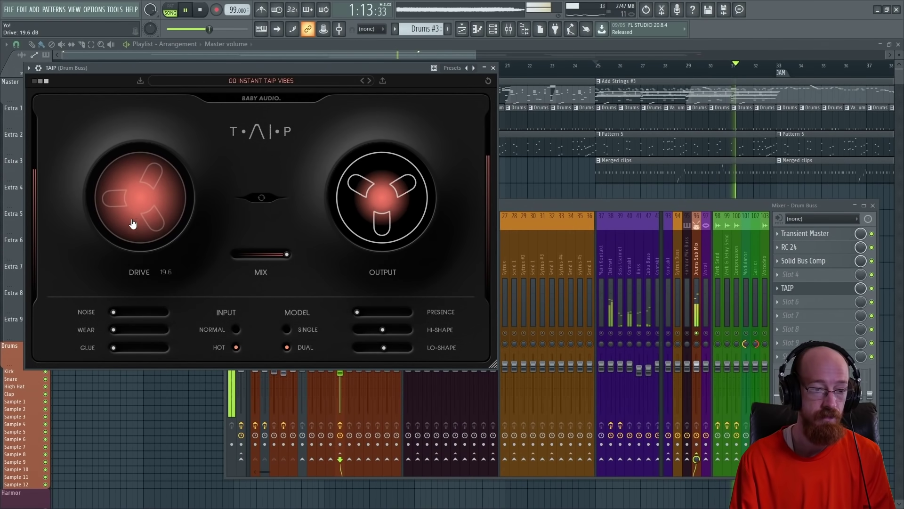
pyautogui.moveTo(132, 224); pyautogui.dragTo(127, 233)
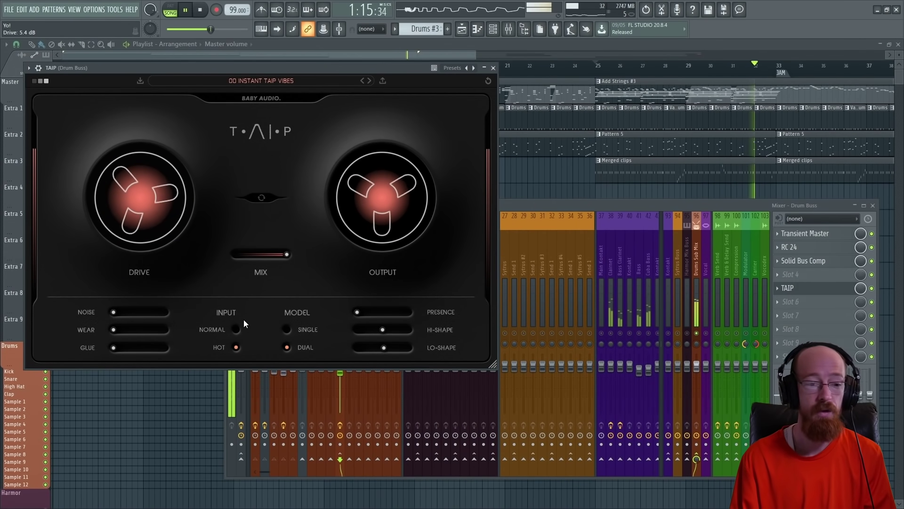
# Step: Settle TAIP on normal input and switch the tape model from dual to single
pyautogui.click(236, 329)
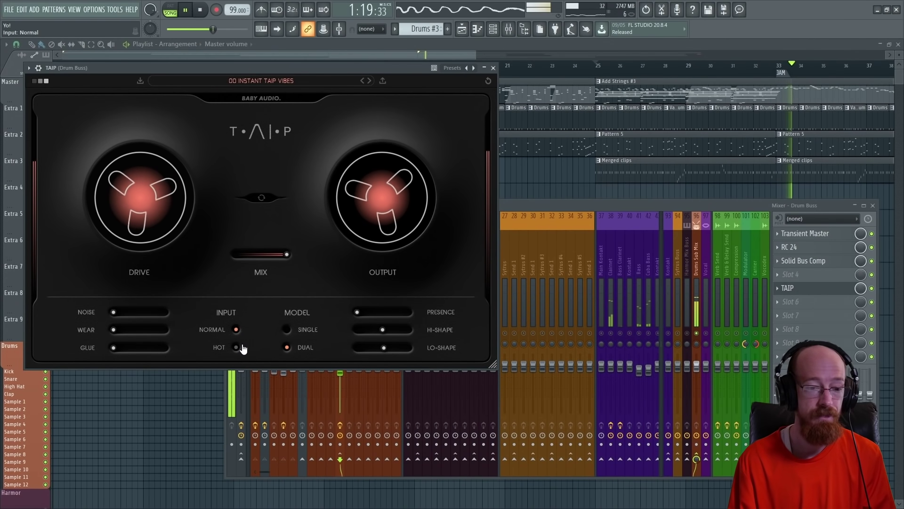
pyautogui.click(236, 347)
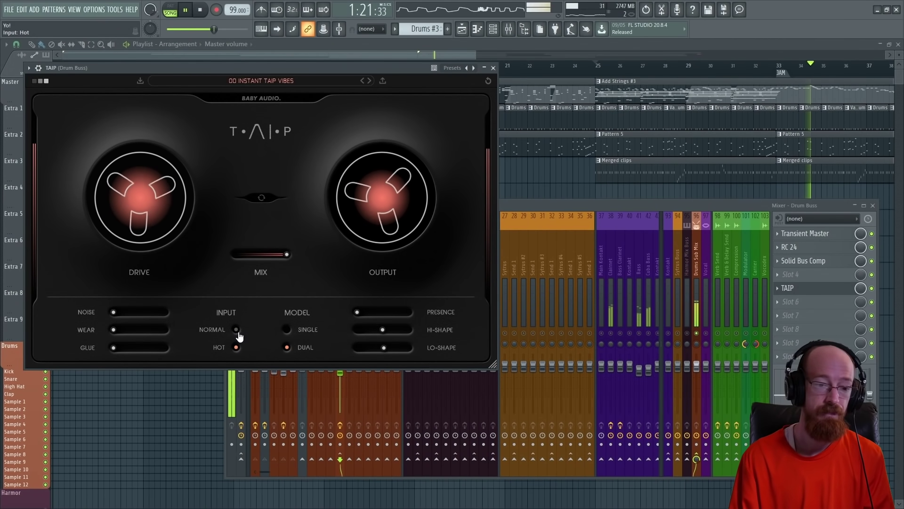
pyautogui.click(237, 330)
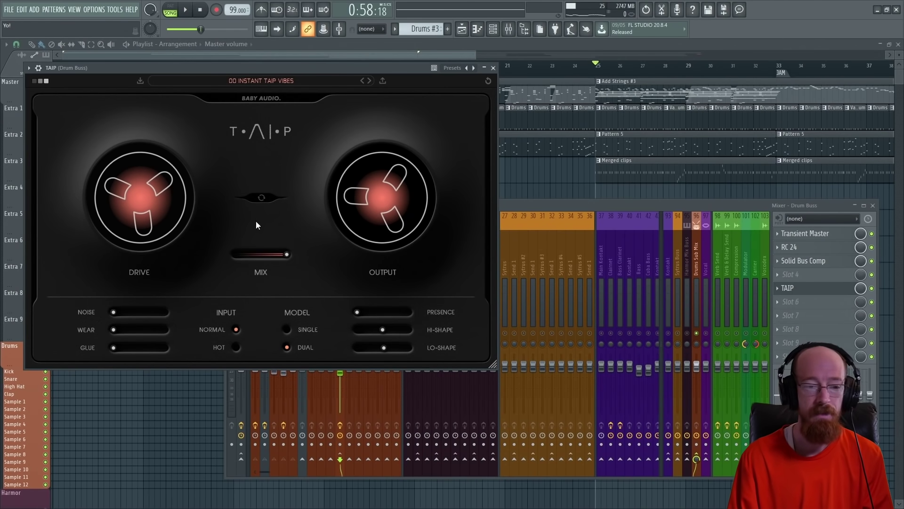
pyautogui.click(287, 329)
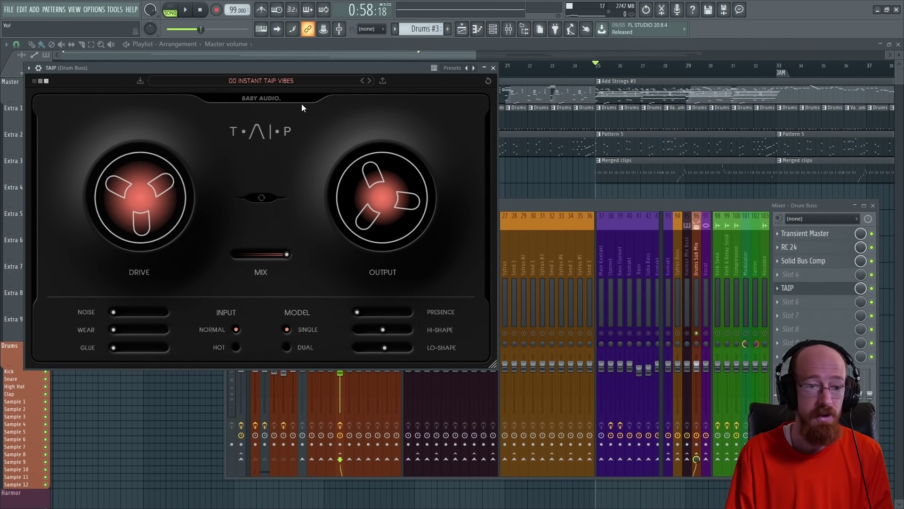
# Step: Compare the single and dual tape models over drum playback, ending on dual
pyautogui.press('space')
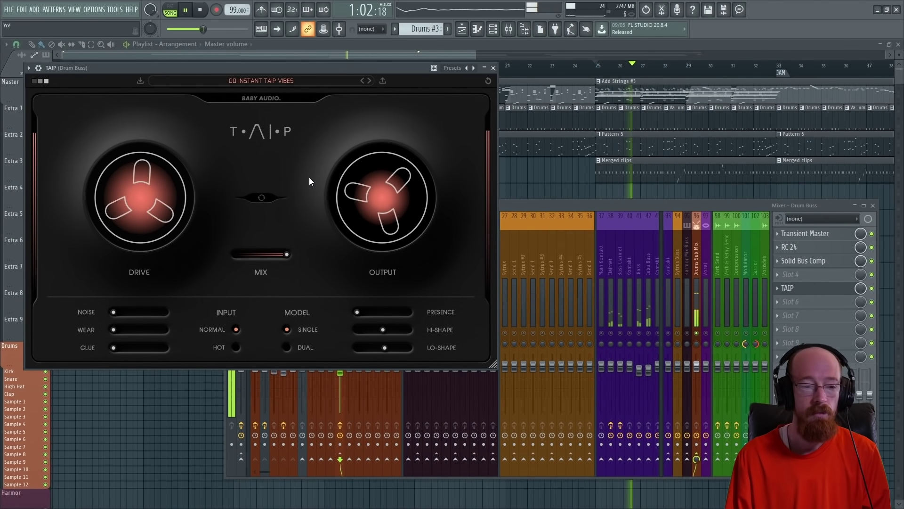
pyautogui.press('space')
pyautogui.click(305, 347)
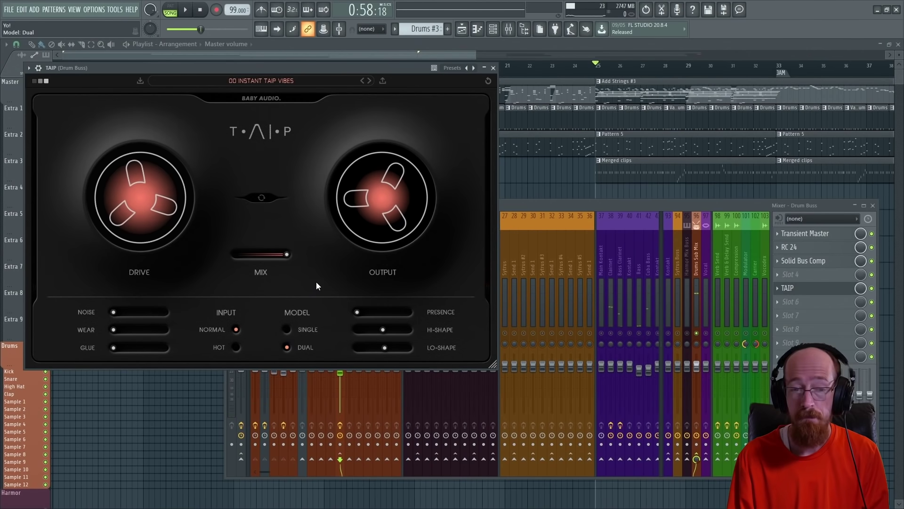
pyautogui.press('space')
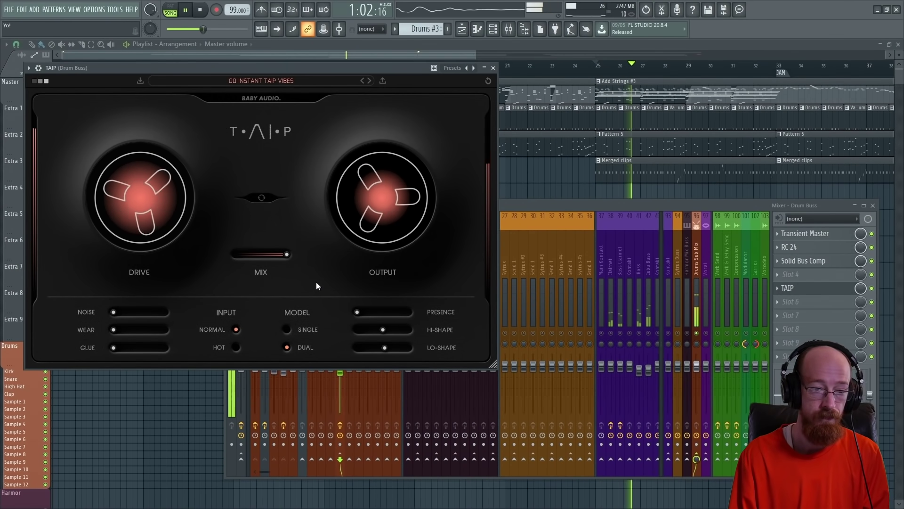
pyautogui.press('space')
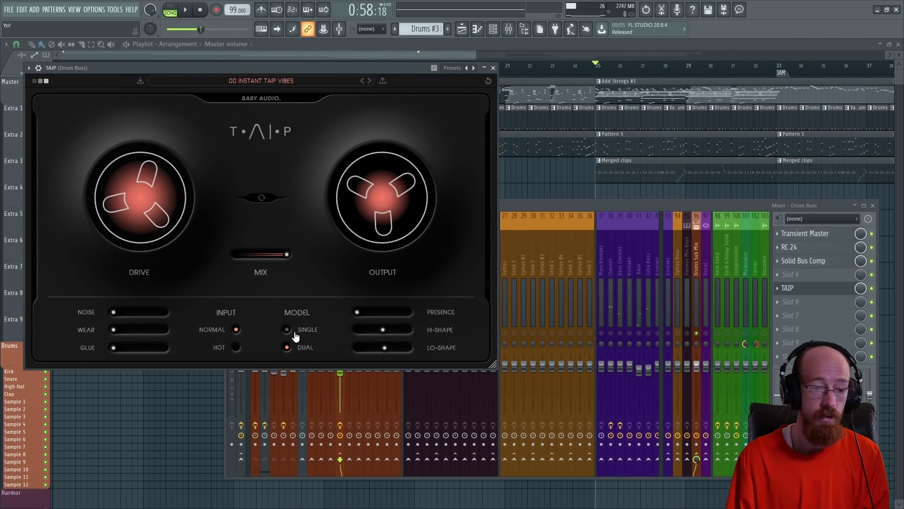
pyautogui.press('space')
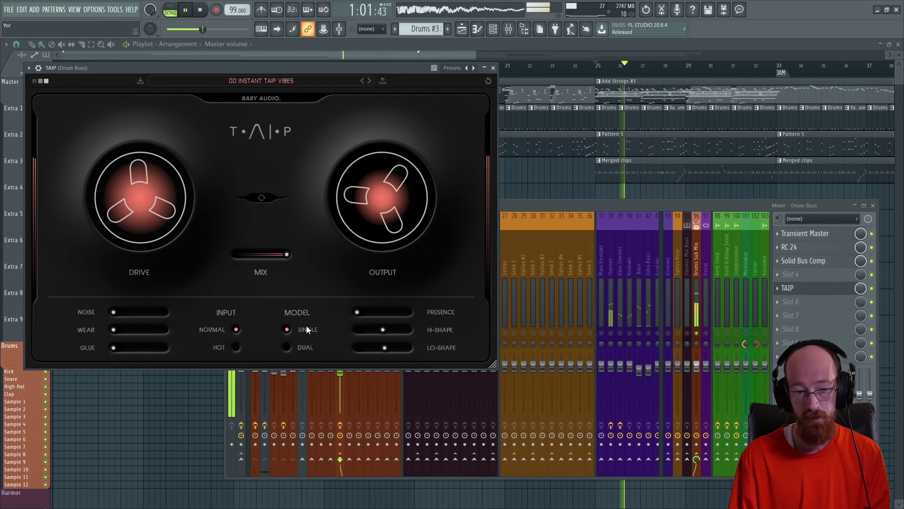
pyautogui.click(289, 348)
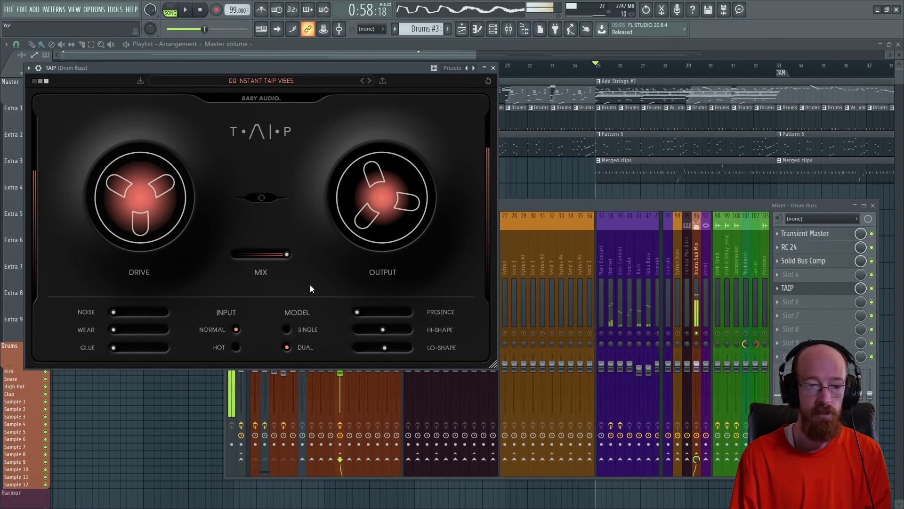
pyautogui.press('space')
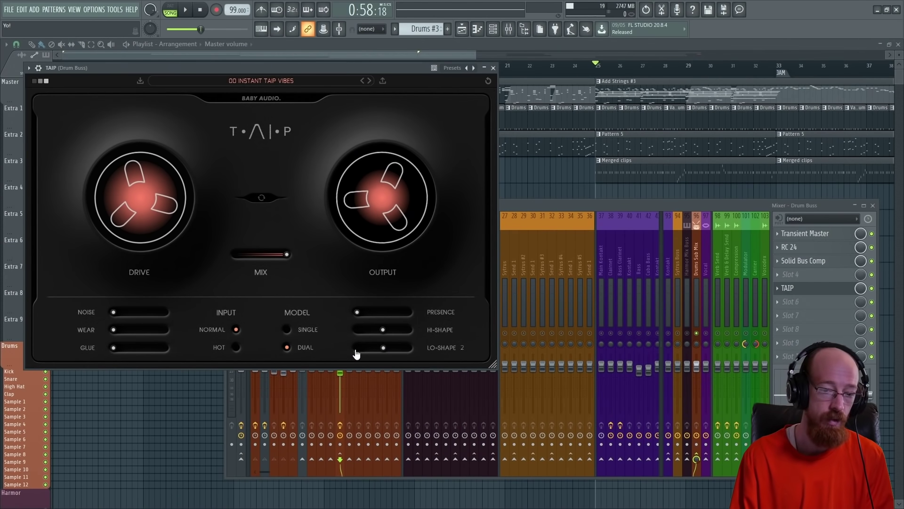
# Step: Sweep TAIP's low-shape amount from -100 up high while the drums play
pyautogui.press('space')
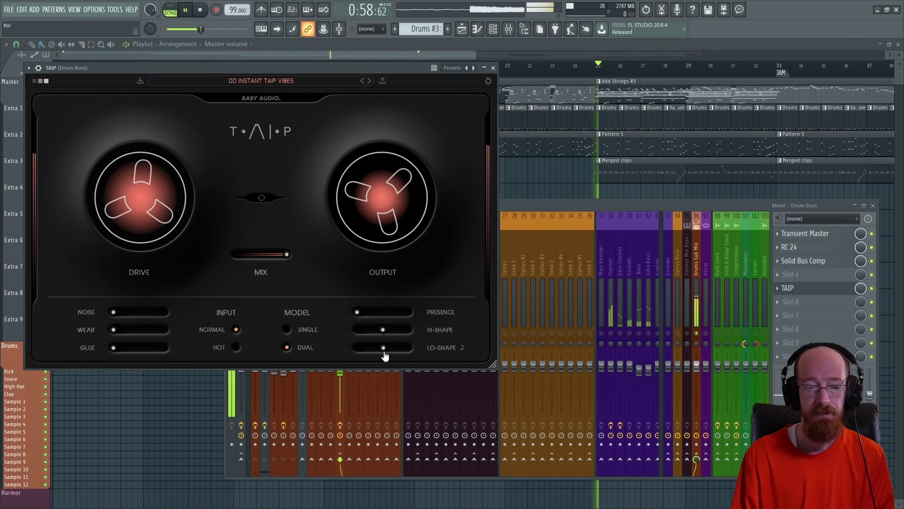
pyautogui.moveTo(384, 347)
pyautogui.mouseDown()
pyautogui.moveTo(407, 349)
pyautogui.moveTo(358, 352)
pyautogui.mouseUp()
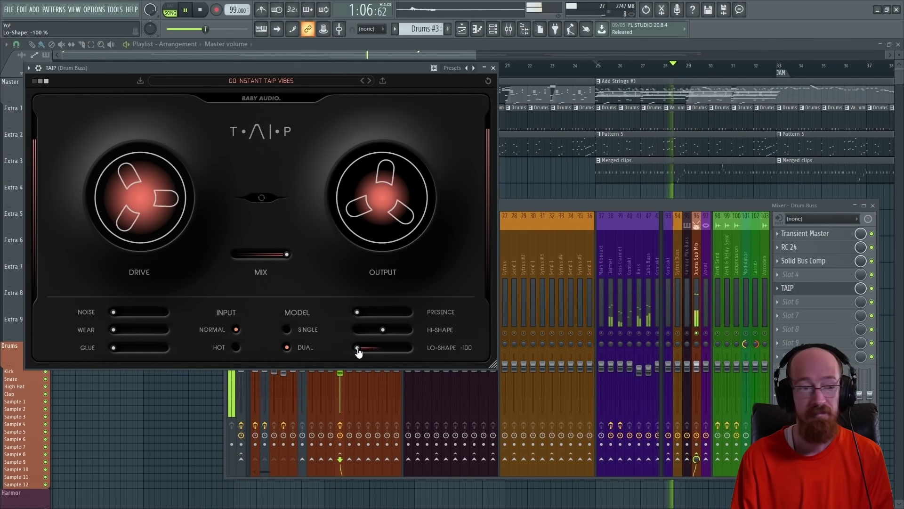
pyautogui.moveTo(358, 353); pyautogui.dragTo(394, 351)
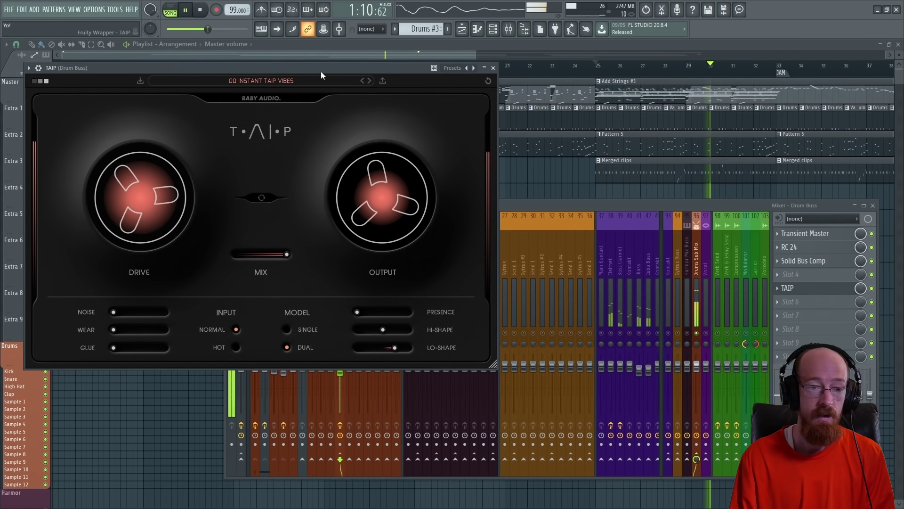
pyautogui.press('space')
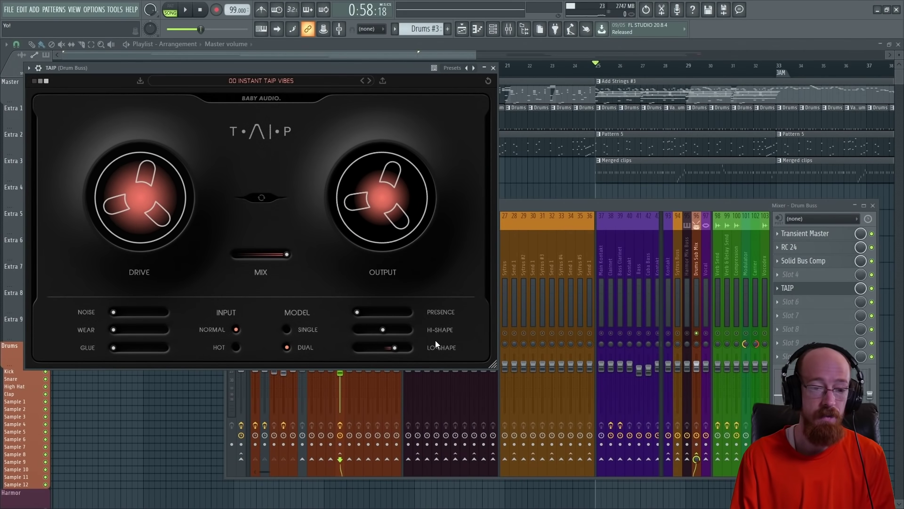
# Step: Sweep the high-shape amount up from -100 and set it back high during playback
pyautogui.press('space')
pyautogui.moveTo(383, 329)
pyautogui.mouseDown()
pyautogui.moveTo(403, 330)
pyautogui.moveTo(357, 330)
pyautogui.mouseUp()
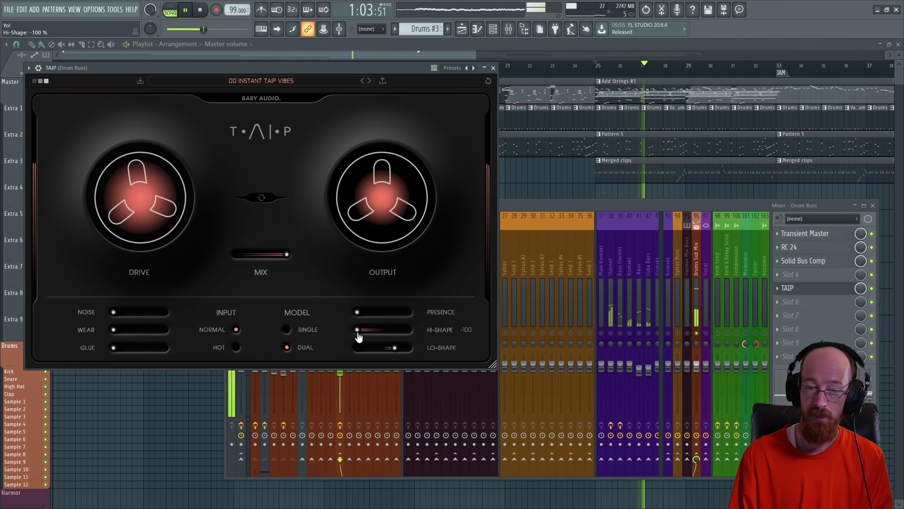
pyautogui.moveTo(358, 330); pyautogui.dragTo(361, 330)
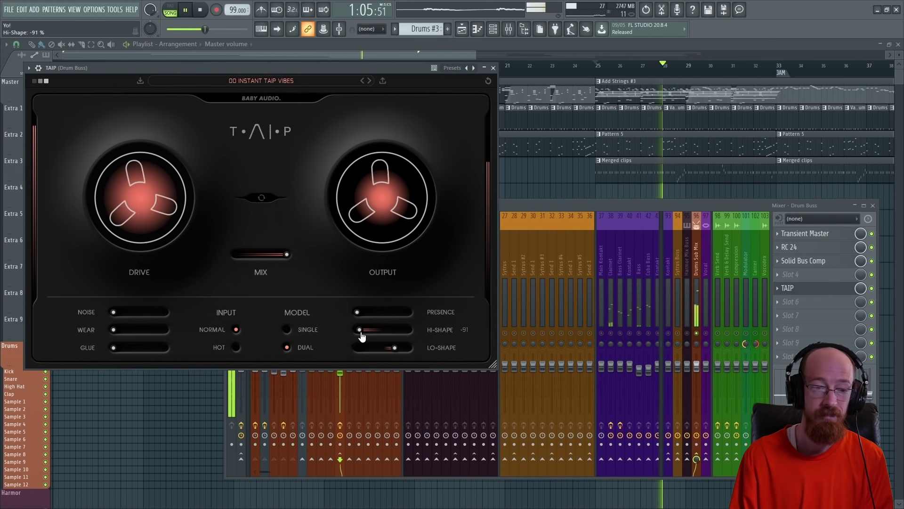
pyautogui.rightClick(360, 331)
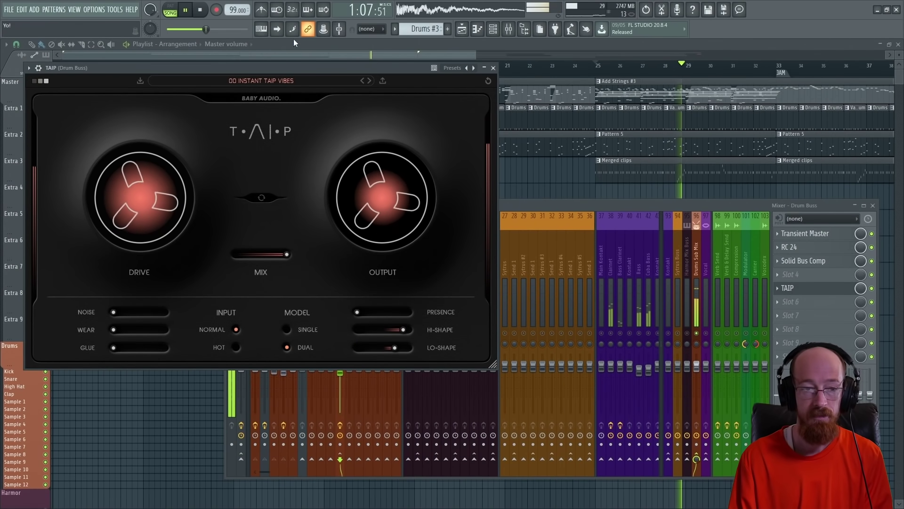
pyautogui.press('space')
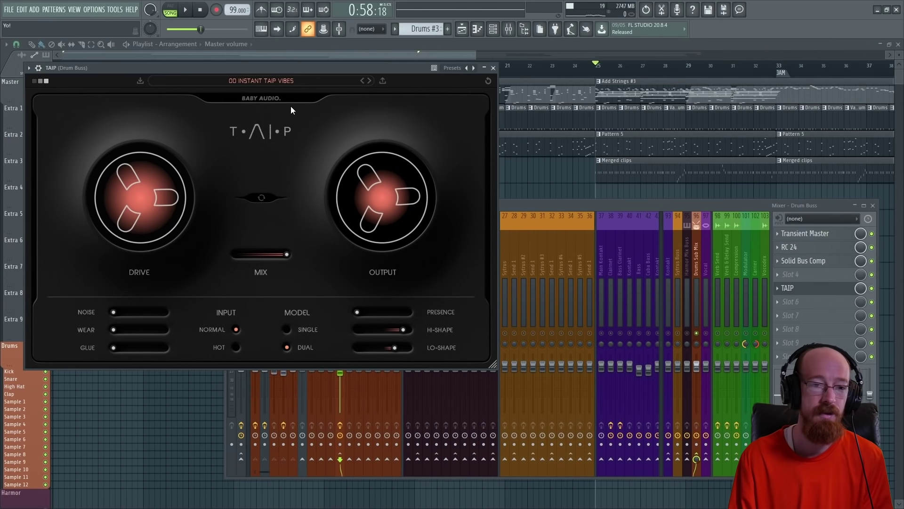
# Step: Audition presence raised high, then return presence to zero and stop playback
pyautogui.press('space')
pyautogui.moveTo(358, 311); pyautogui.dragTo(406, 311)
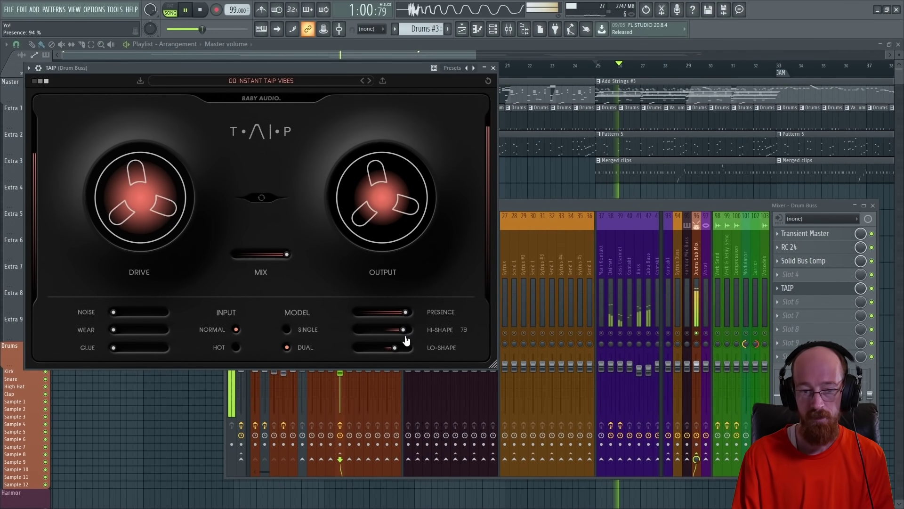
pyautogui.moveTo(404, 330)
pyautogui.mouseDown()
pyautogui.moveTo(357, 330)
pyautogui.moveTo(406, 330)
pyautogui.mouseUp()
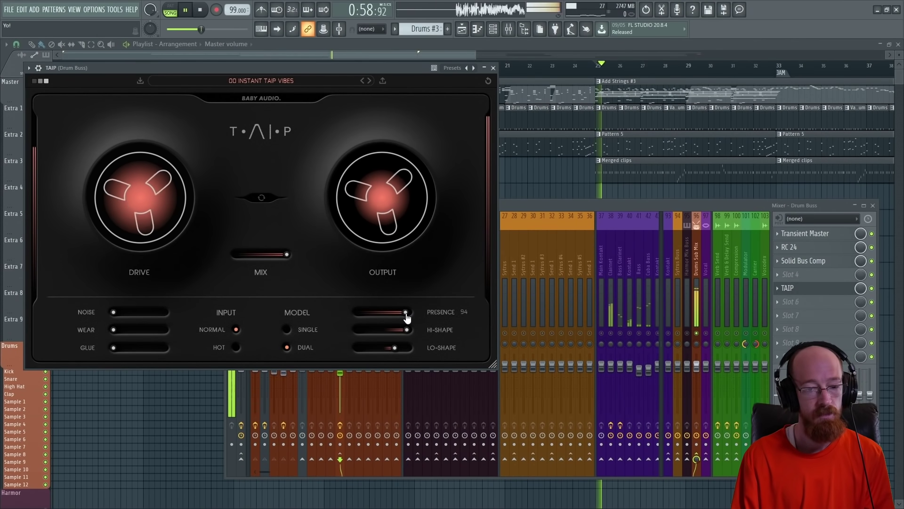
pyautogui.moveTo(406, 313); pyautogui.dragTo(357, 313)
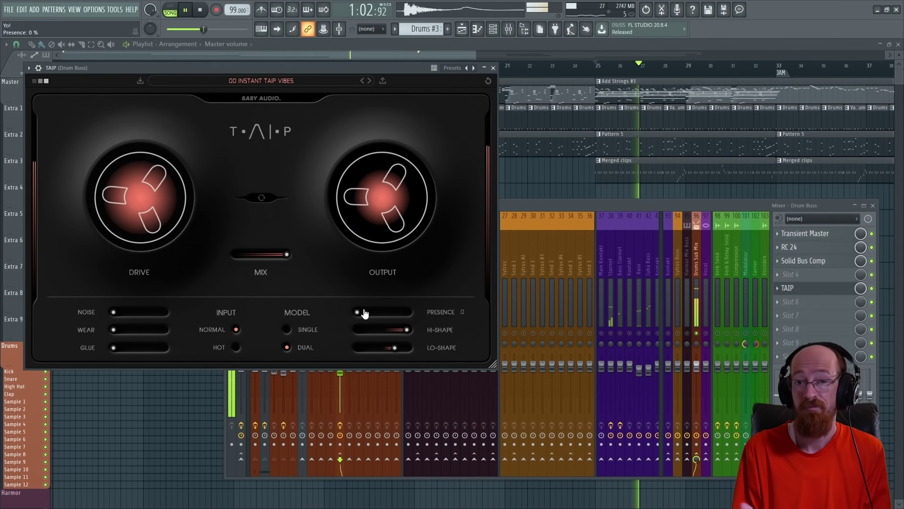
pyautogui.press('space')
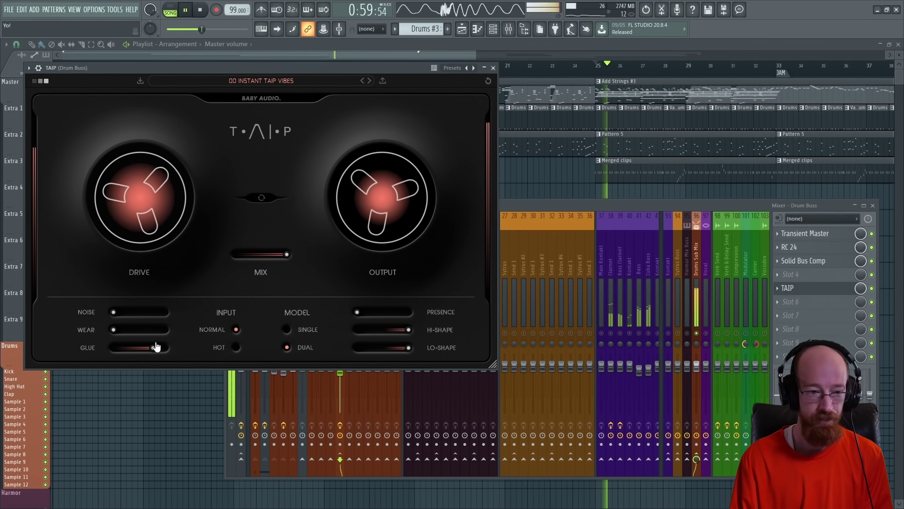
# Step: Raise TAIP glue to 87 and drive to 15 dB, easing the wet mix slightly
pyautogui.moveTo(152, 348); pyautogui.dragTo(158, 349)
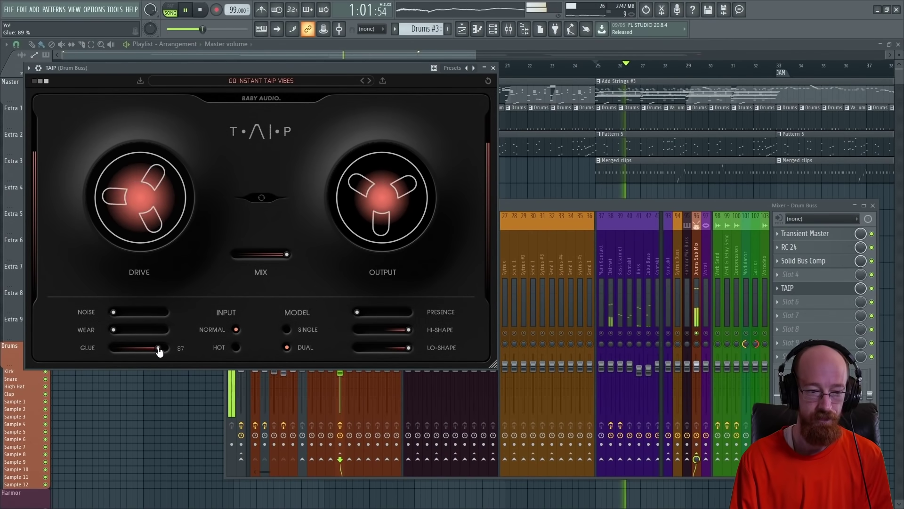
pyautogui.press('space')
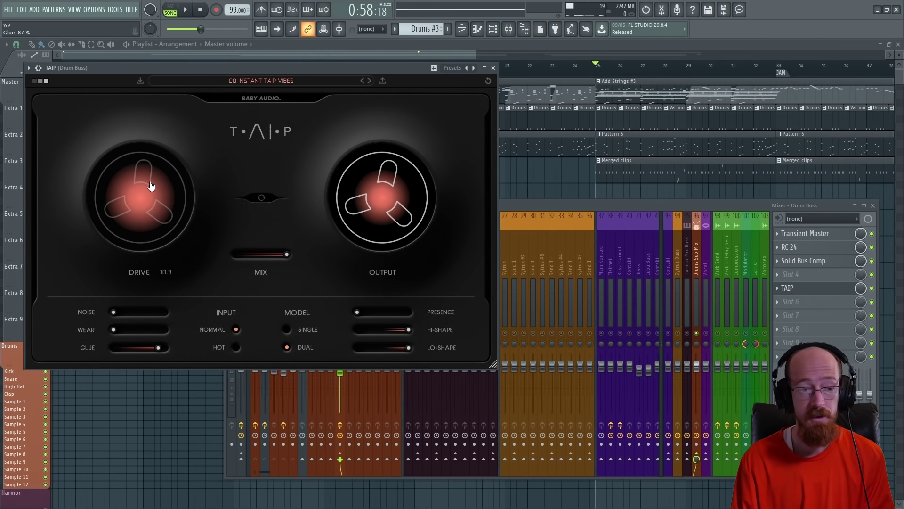
pyautogui.press('space')
pyautogui.moveTo(151, 185); pyautogui.dragTo(155, 158)
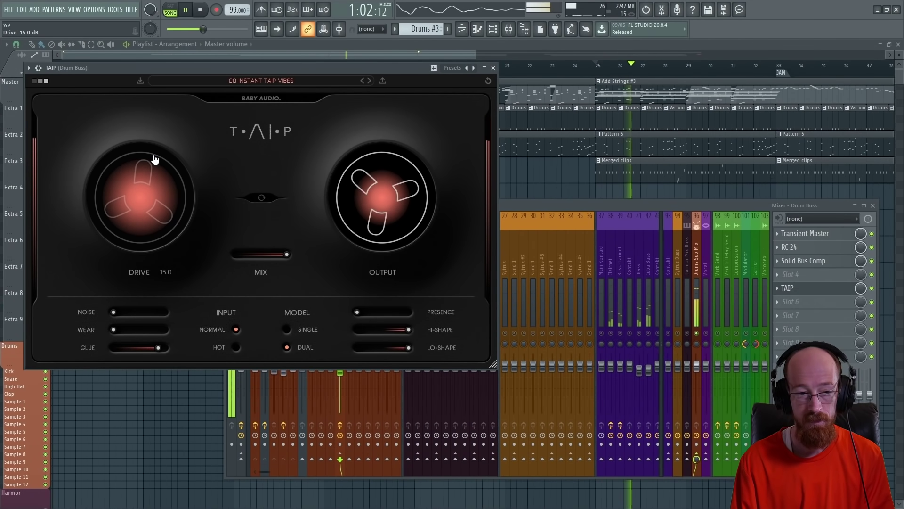
pyautogui.moveTo(286, 254); pyautogui.dragTo(271, 256)
pyautogui.press('space')
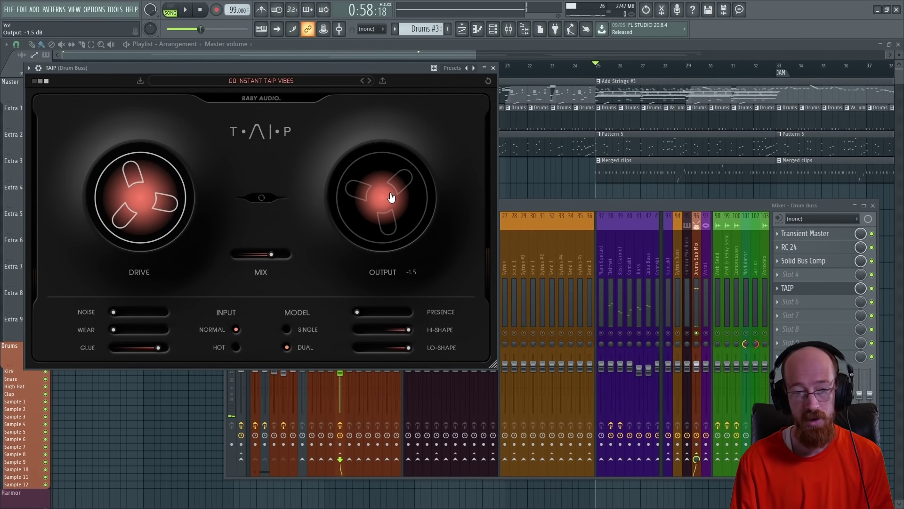
# Step: Trim TAIP output to about -9.2 dB and blend the mix just below fully wet
pyautogui.moveTo(388, 205); pyautogui.dragTo(388, 207)
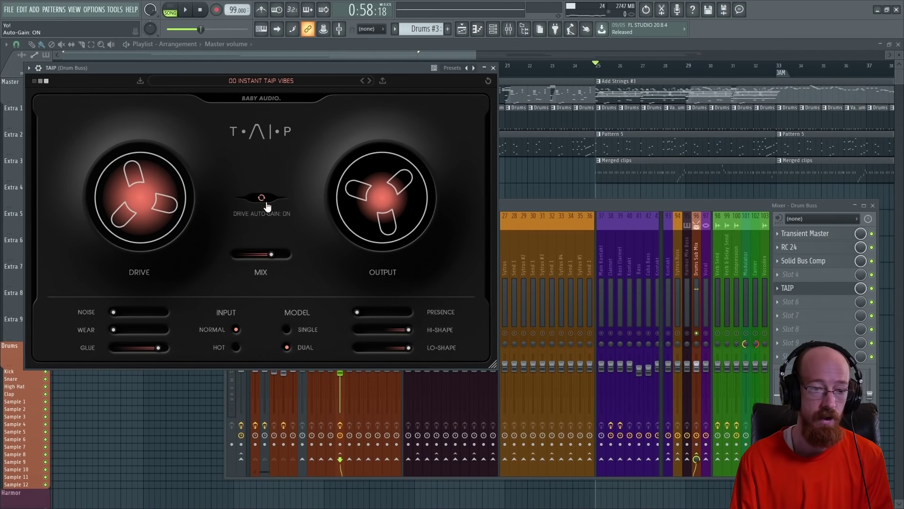
pyautogui.press('space')
pyautogui.moveTo(141, 199); pyautogui.dragTo(170, 212)
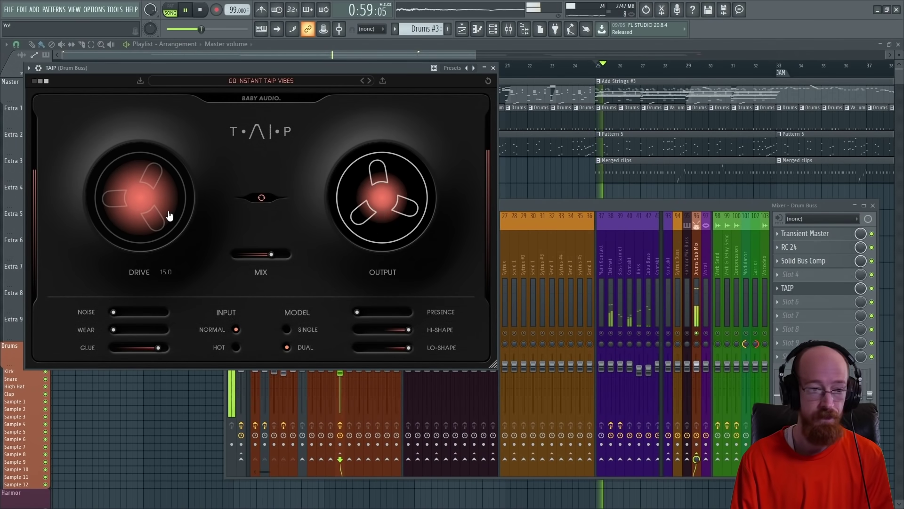
pyautogui.moveTo(271, 254); pyautogui.dragTo(296, 256)
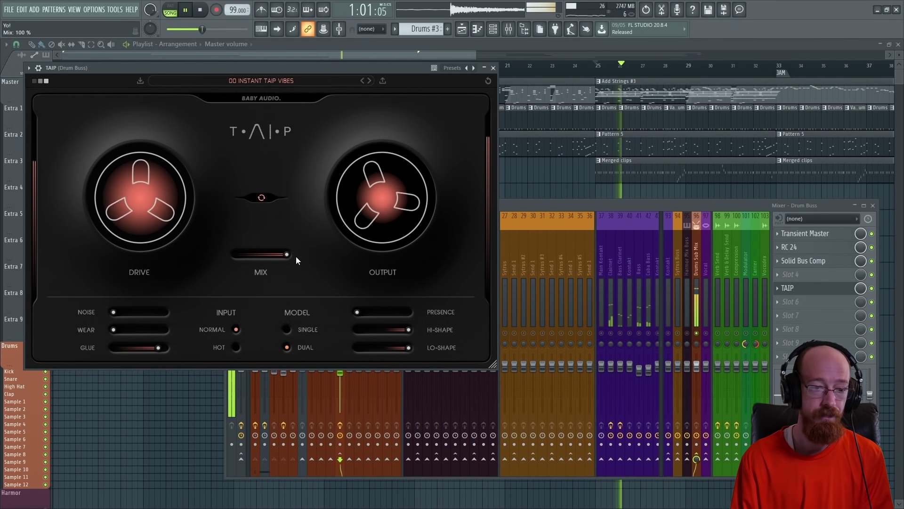
pyautogui.press('space')
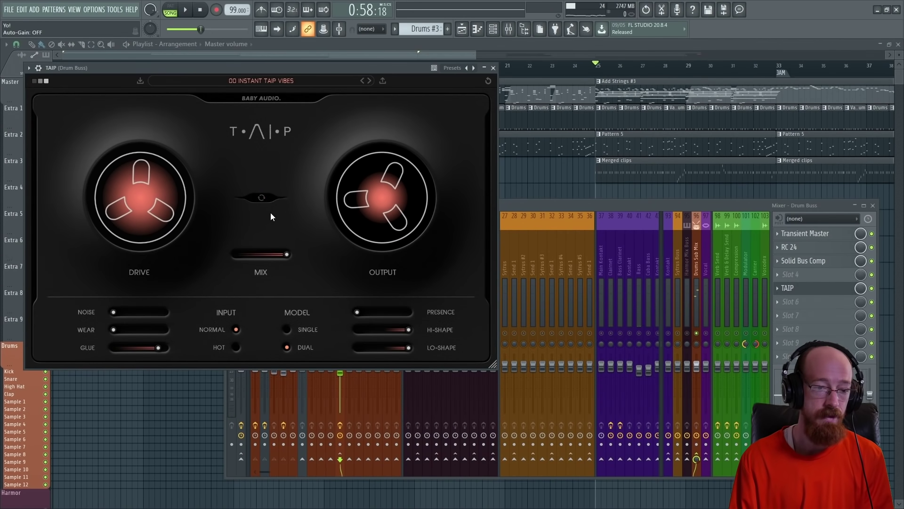
pyautogui.press('space')
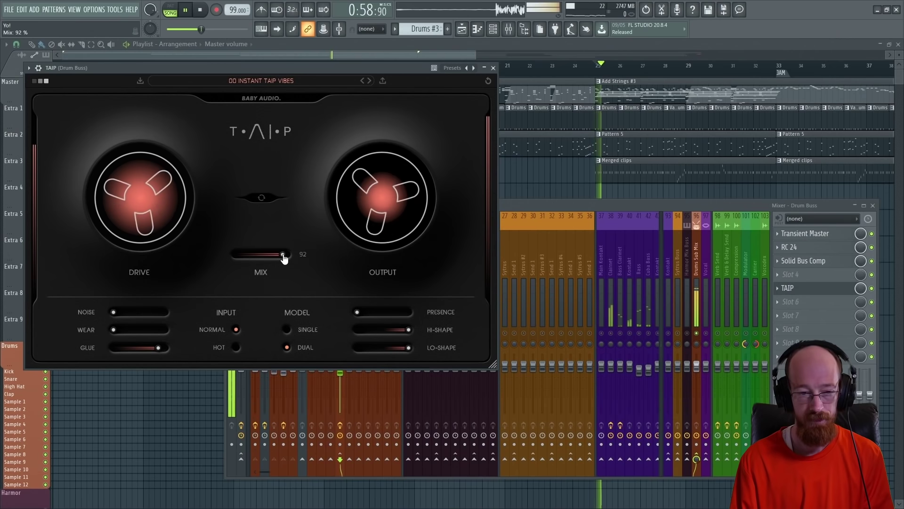
pyautogui.moveTo(287, 254); pyautogui.dragTo(265, 255)
pyautogui.moveTo(383, 192); pyautogui.dragTo(384, 211)
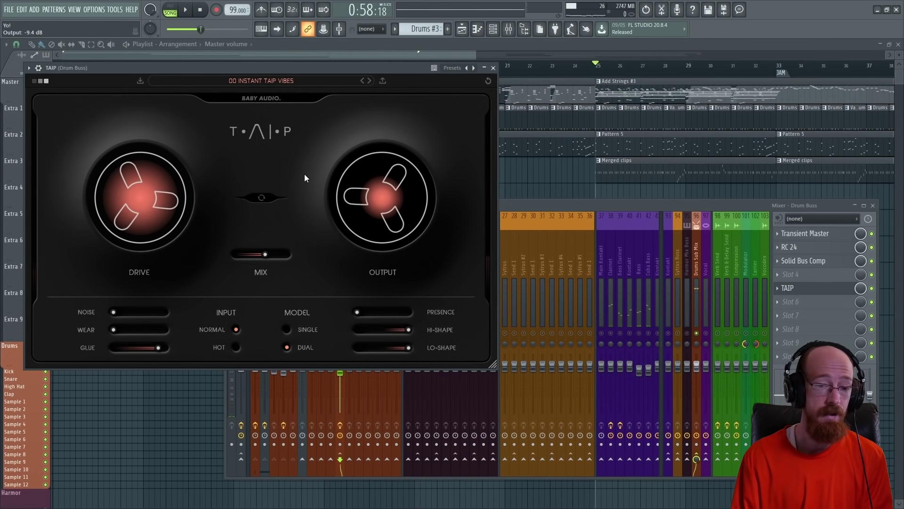
# Step: Unsolo the Drum Buss, then pull TAIP output to about -14.6 dB and mix to 38% during playback
pyautogui.click(494, 260)
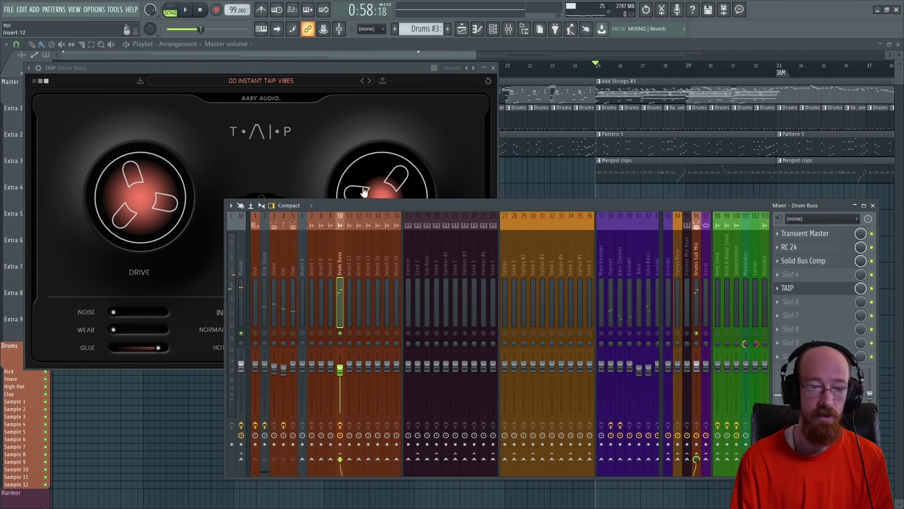
pyautogui.rightClick(340, 331)
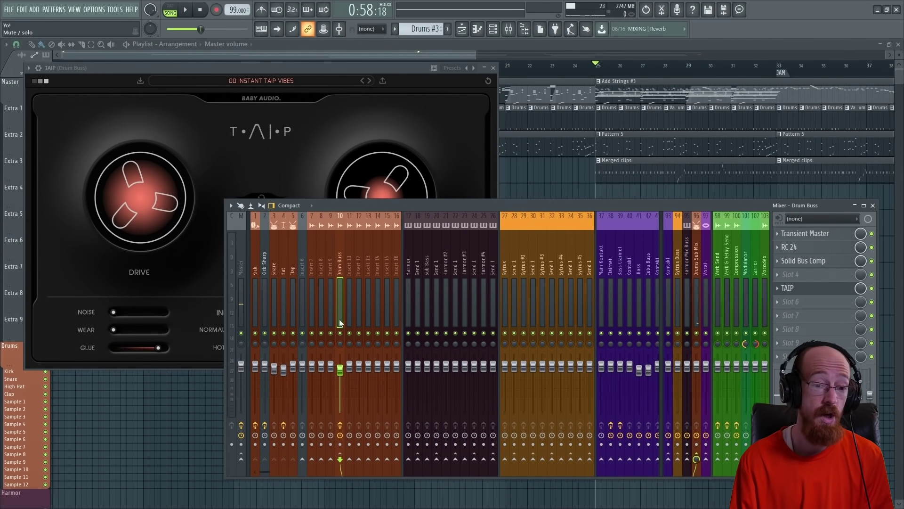
pyautogui.click(348, 73)
pyautogui.press('space')
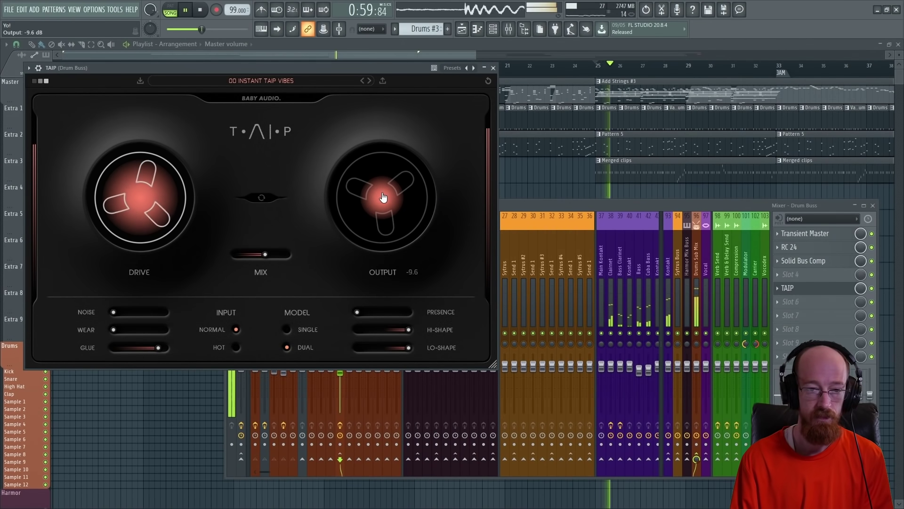
pyautogui.moveTo(382, 198); pyautogui.dragTo(383, 211)
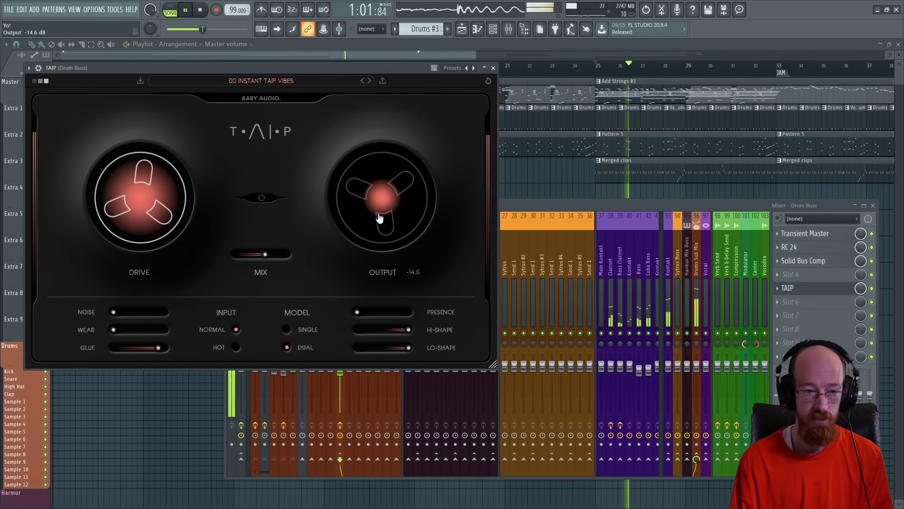
pyautogui.moveTo(265, 254); pyautogui.dragTo(255, 260)
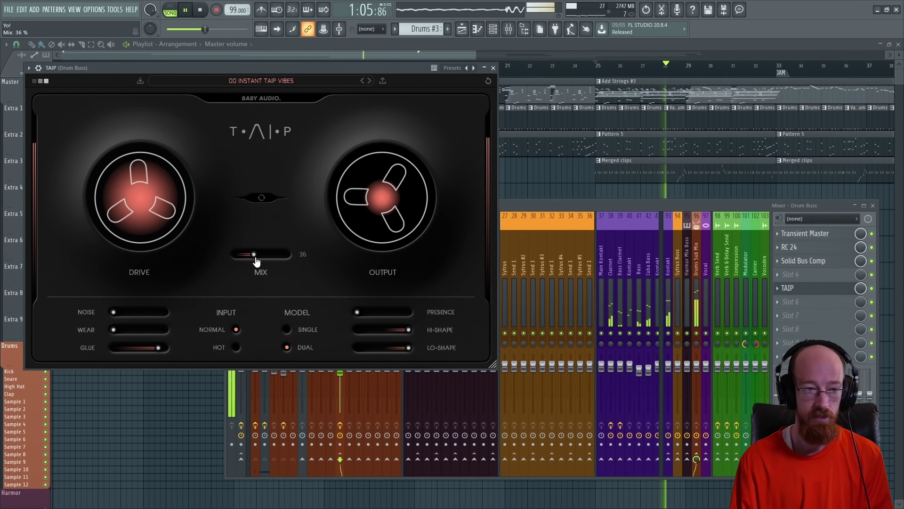
# Step: A/B TAIP with bypass, then set presence near 80%, glue to 59% and mix to 32%
pyautogui.click(256, 102)
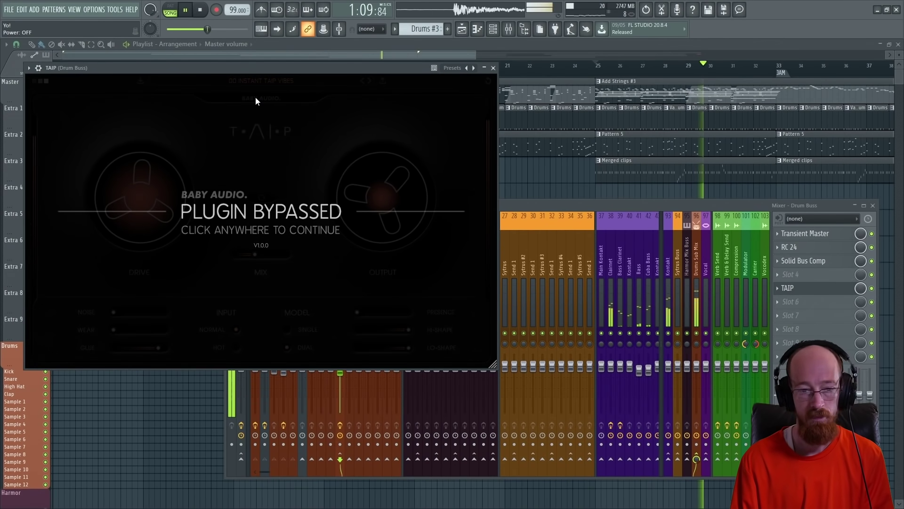
pyautogui.click(256, 101)
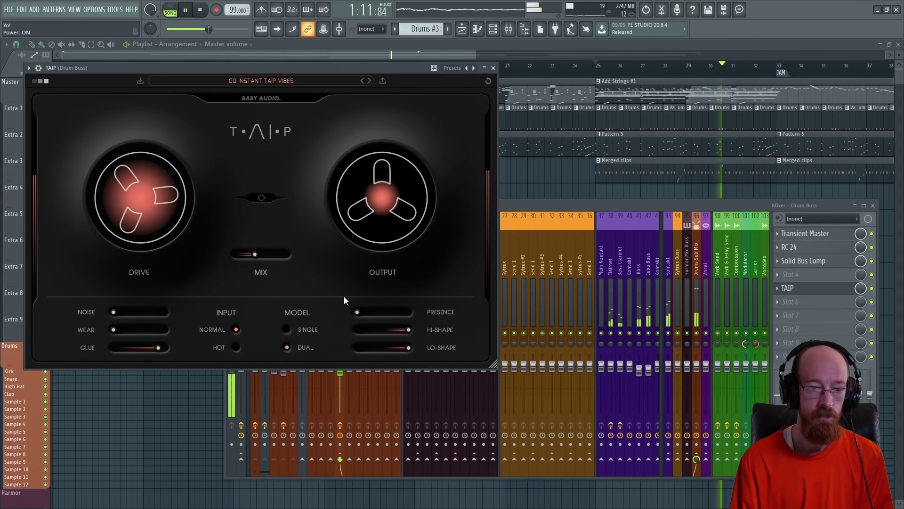
pyautogui.moveTo(357, 312); pyautogui.dragTo(401, 312)
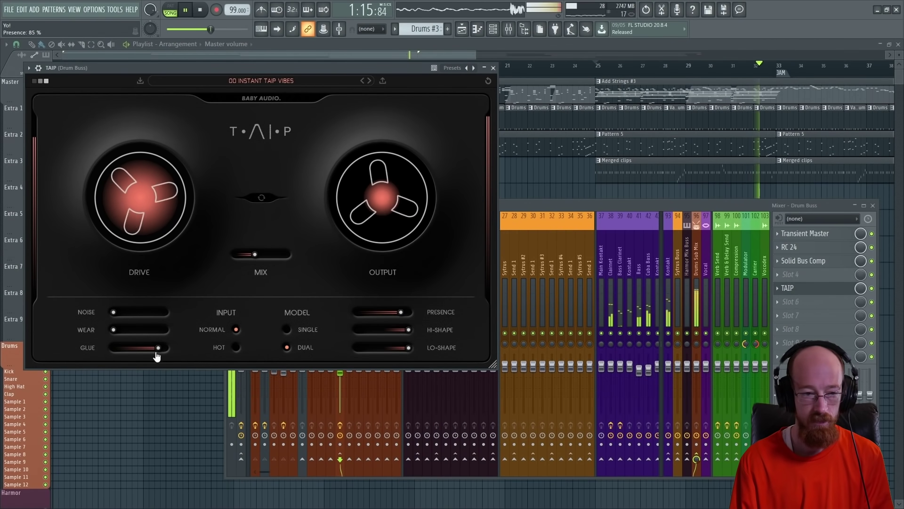
pyautogui.moveTo(158, 347); pyautogui.dragTo(143, 348)
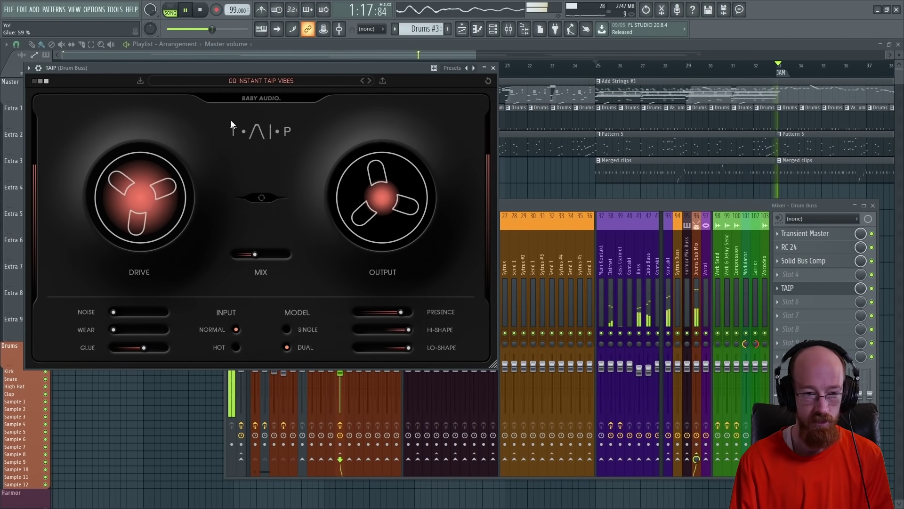
pyautogui.moveTo(255, 255); pyautogui.dragTo(251, 255)
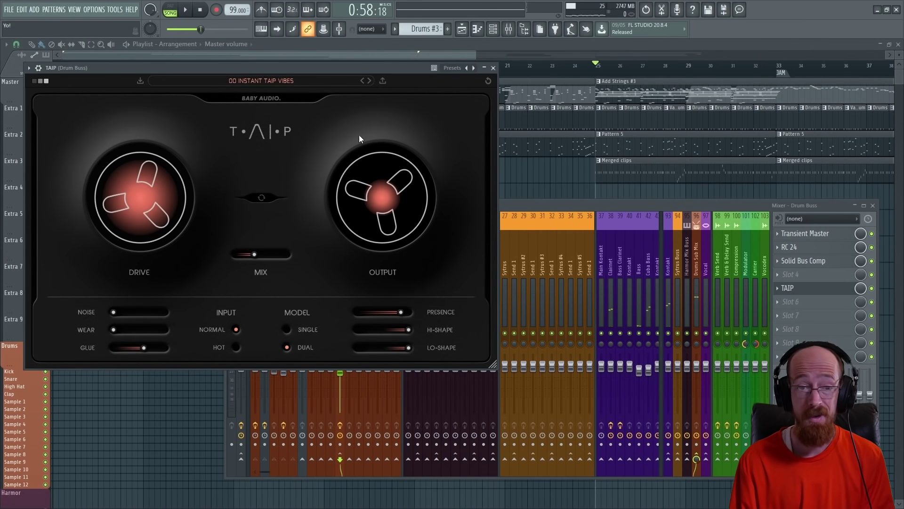
# Step: Close the Drum Buss TAIP, solo the Clarinet track and open its TAIP plugin
pyautogui.click(494, 68)
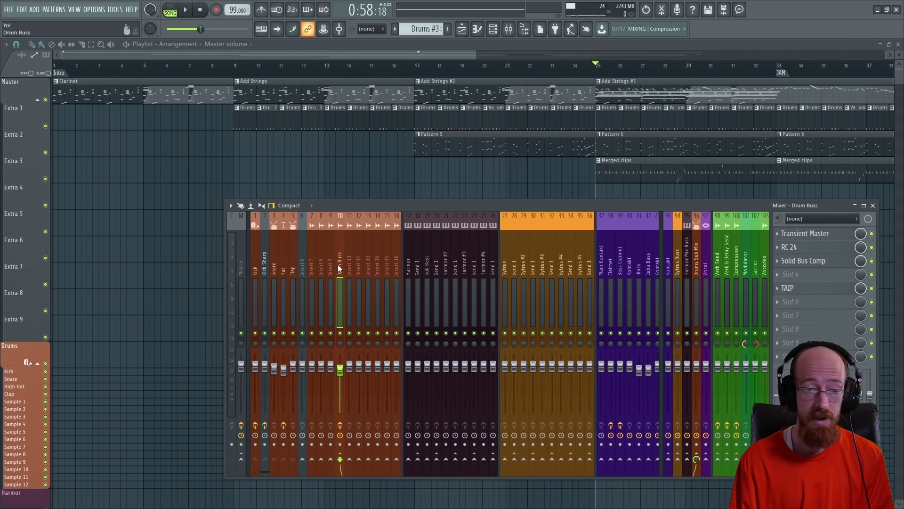
pyautogui.scroll(-3, 338, 267)
pyautogui.click(507, 297)
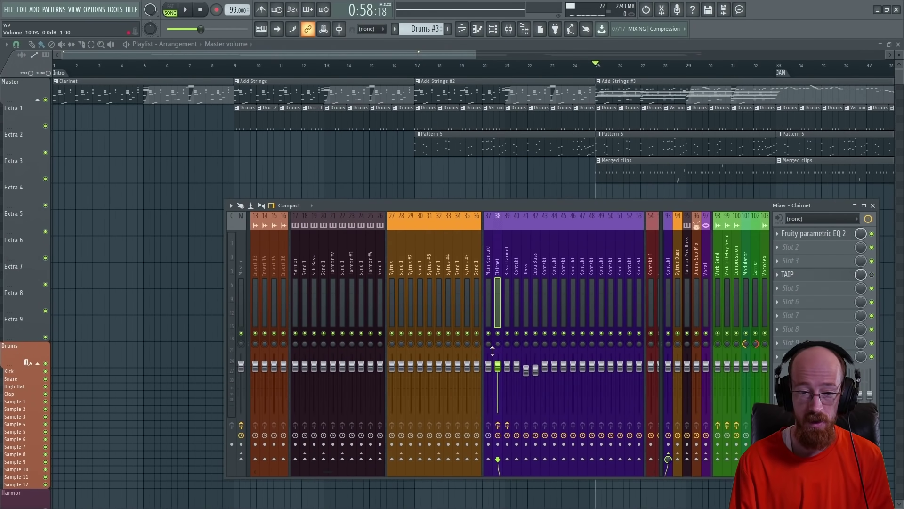
pyautogui.rightClick(498, 333)
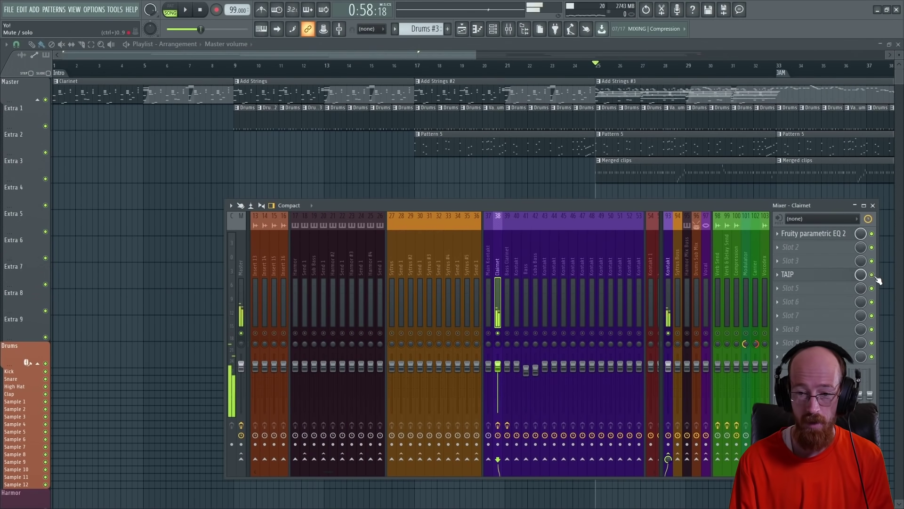
pyautogui.click(812, 274)
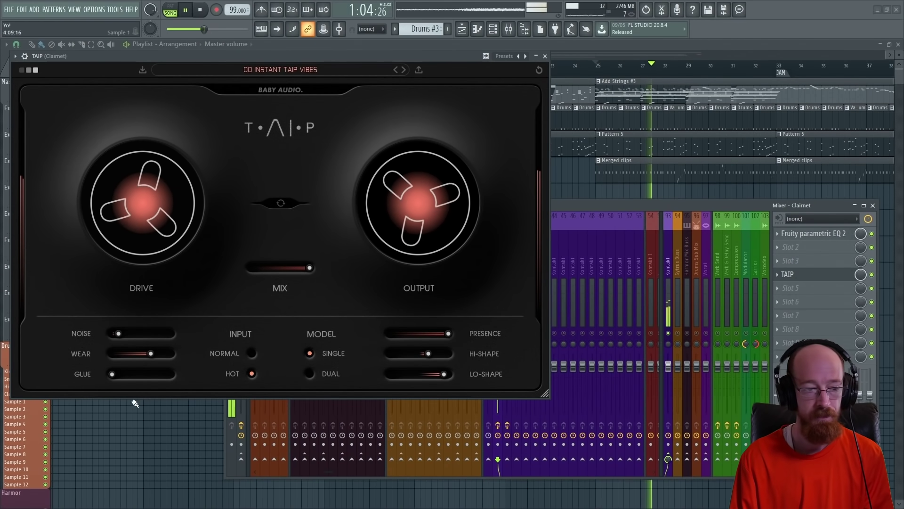
# Step: Give the Clarinet TAIP normal input, glue near half, presence 64%, lo-shape 56% and wear about 40%
pyautogui.moveTo(115, 374); pyautogui.dragTo(143, 375)
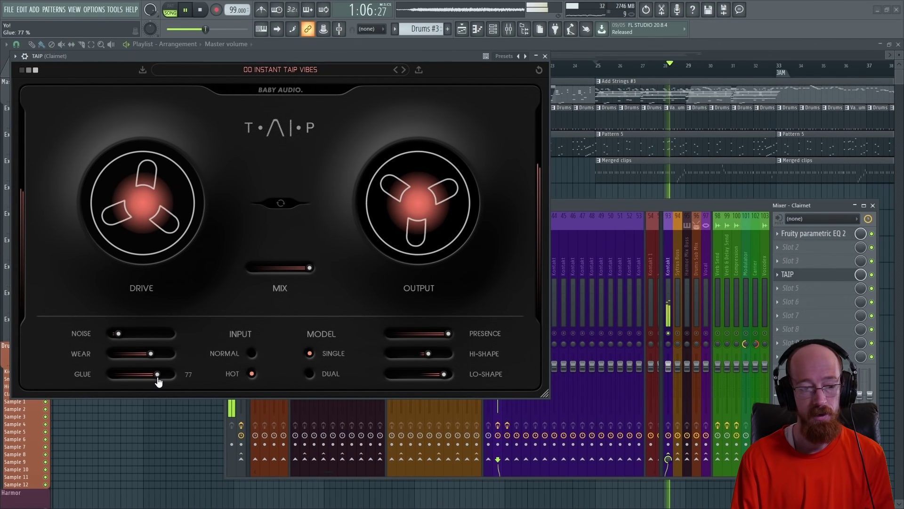
pyautogui.click(253, 353)
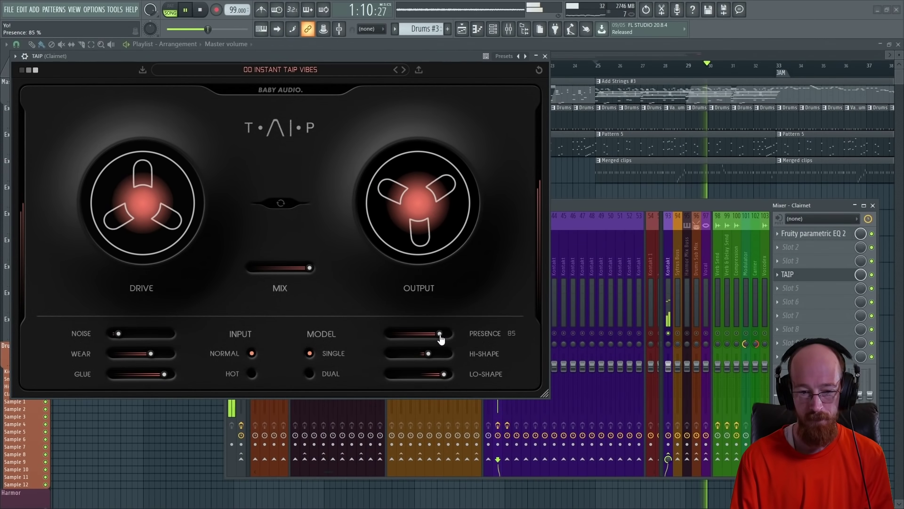
pyautogui.moveTo(449, 334); pyautogui.dragTo(429, 335)
pyautogui.moveTo(443, 374); pyautogui.dragTo(434, 375)
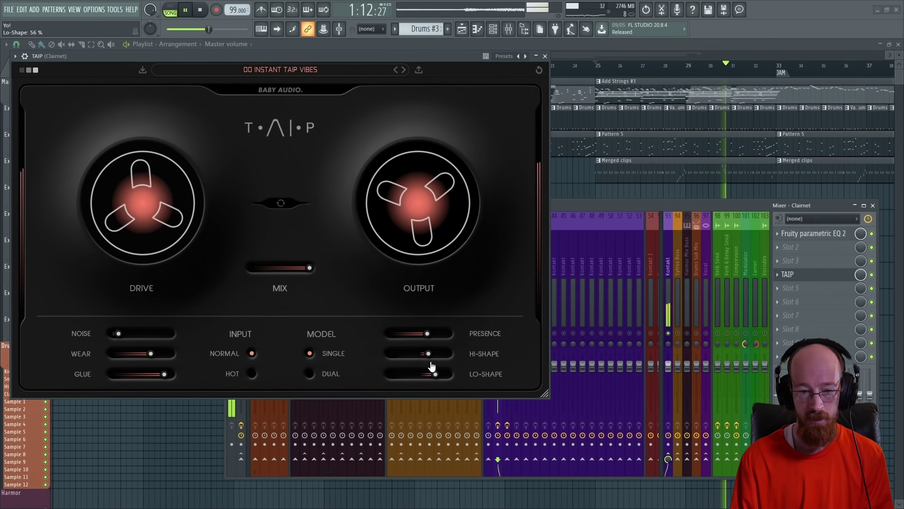
pyautogui.moveTo(165, 375); pyautogui.dragTo(159, 374)
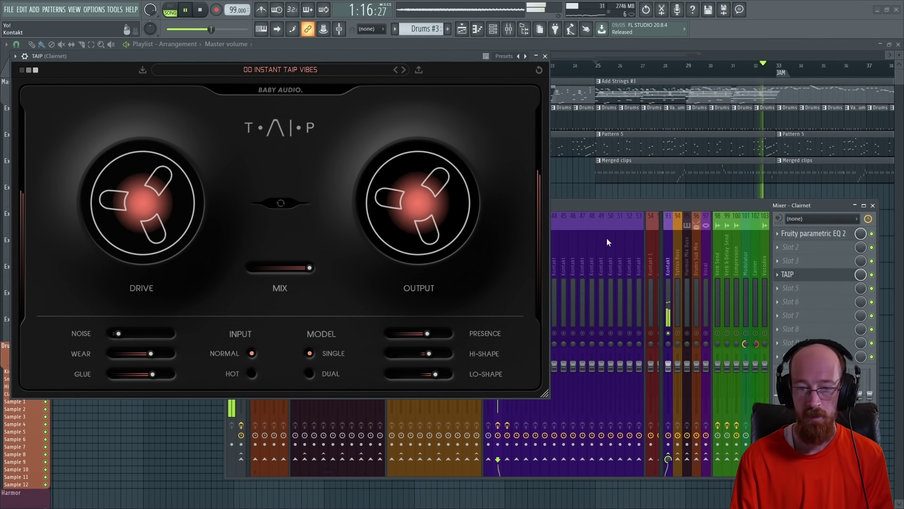
pyautogui.moveTo(589, 208); pyautogui.dragTo(616, 191)
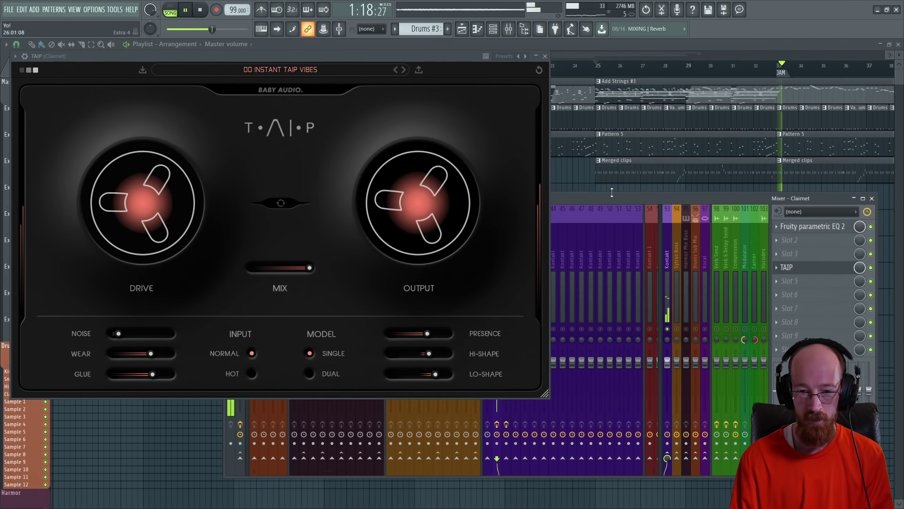
pyautogui.scroll(4, 601, 296)
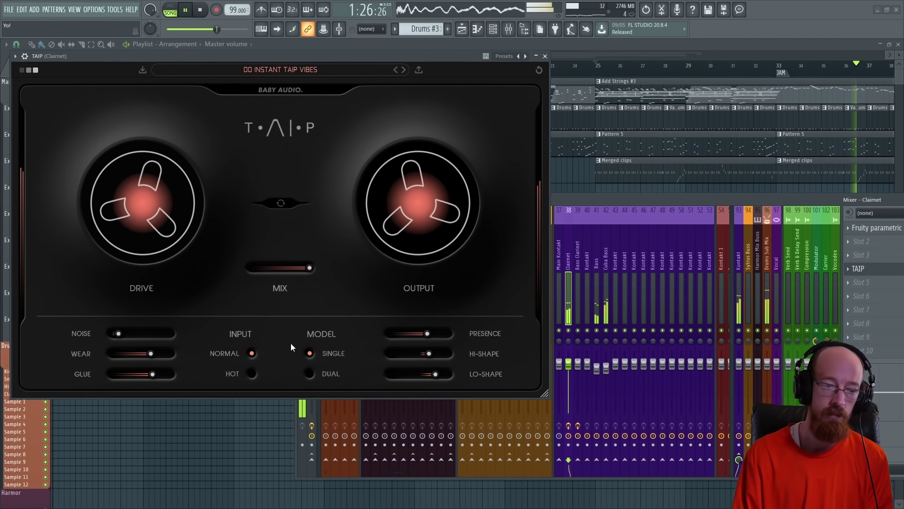
pyautogui.moveTo(150, 354)
pyautogui.moveTo(151, 354); pyautogui.dragTo(136, 353)
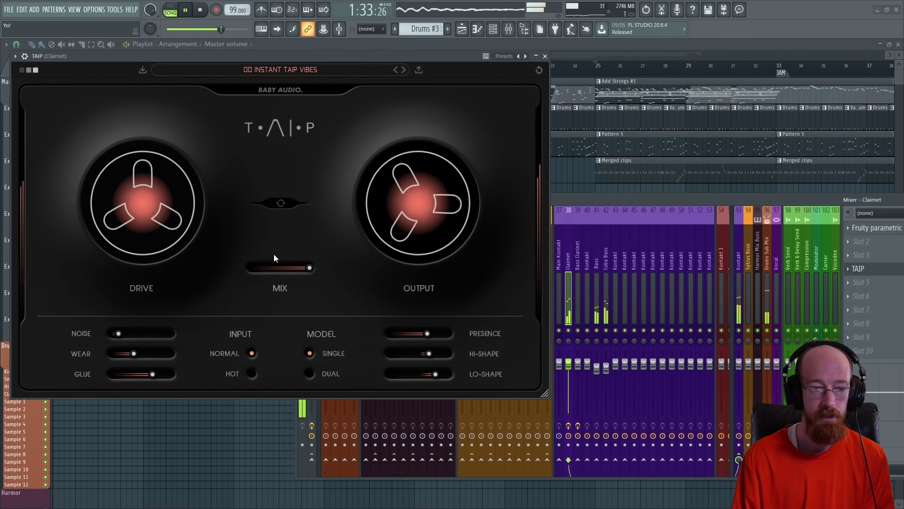
pyautogui.press('space')
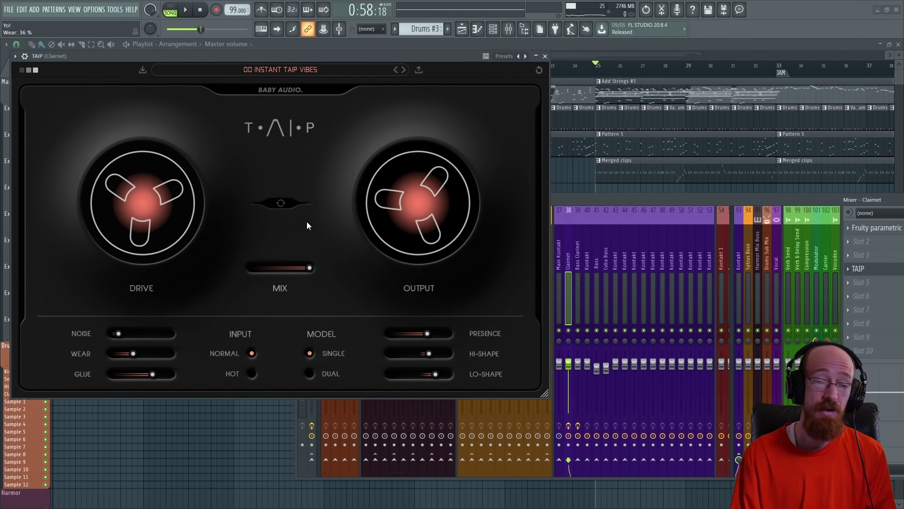